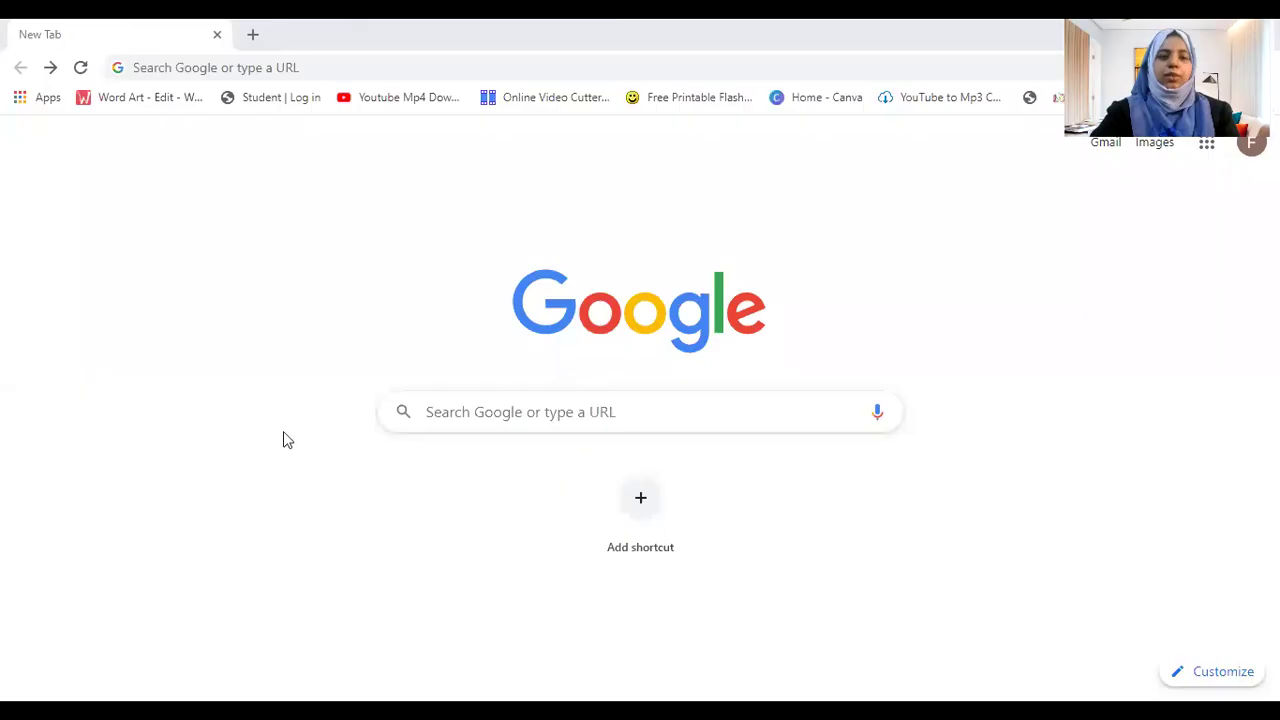
Search the web for edpuzzle and open the Edpuzzle website.
click(500, 409)
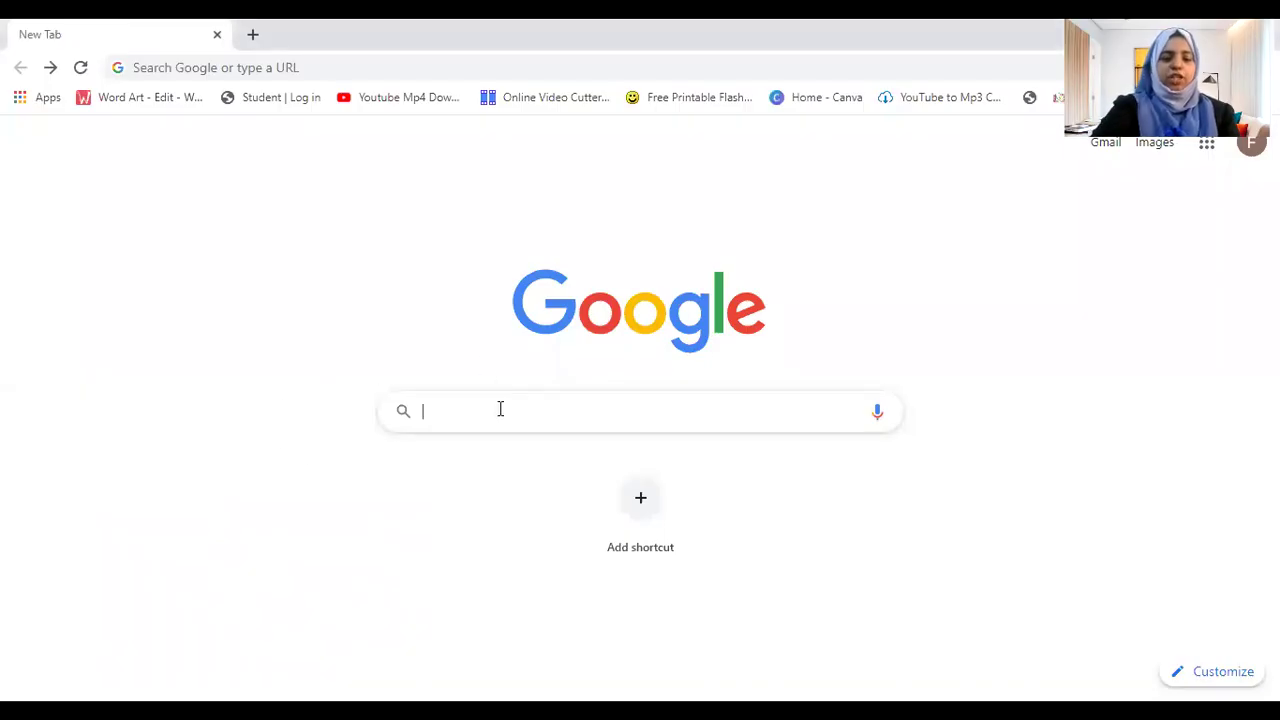
text(e)
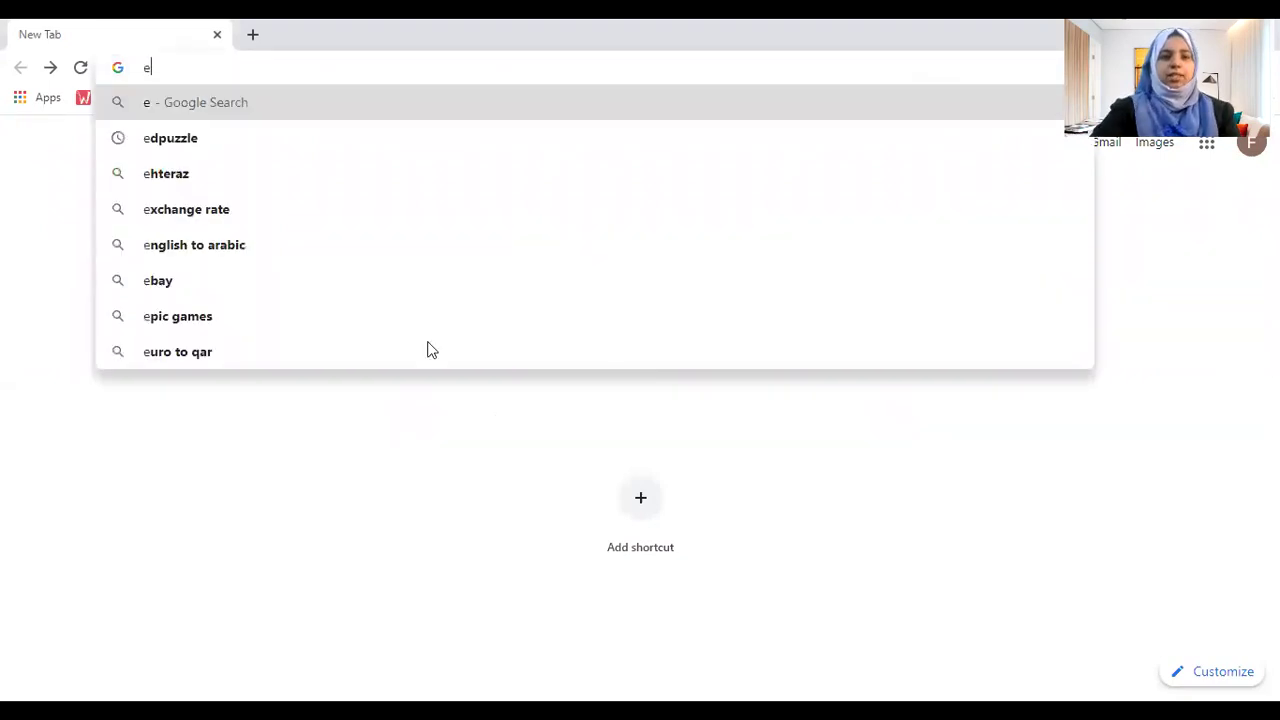
click(285, 137)
click(205, 313)
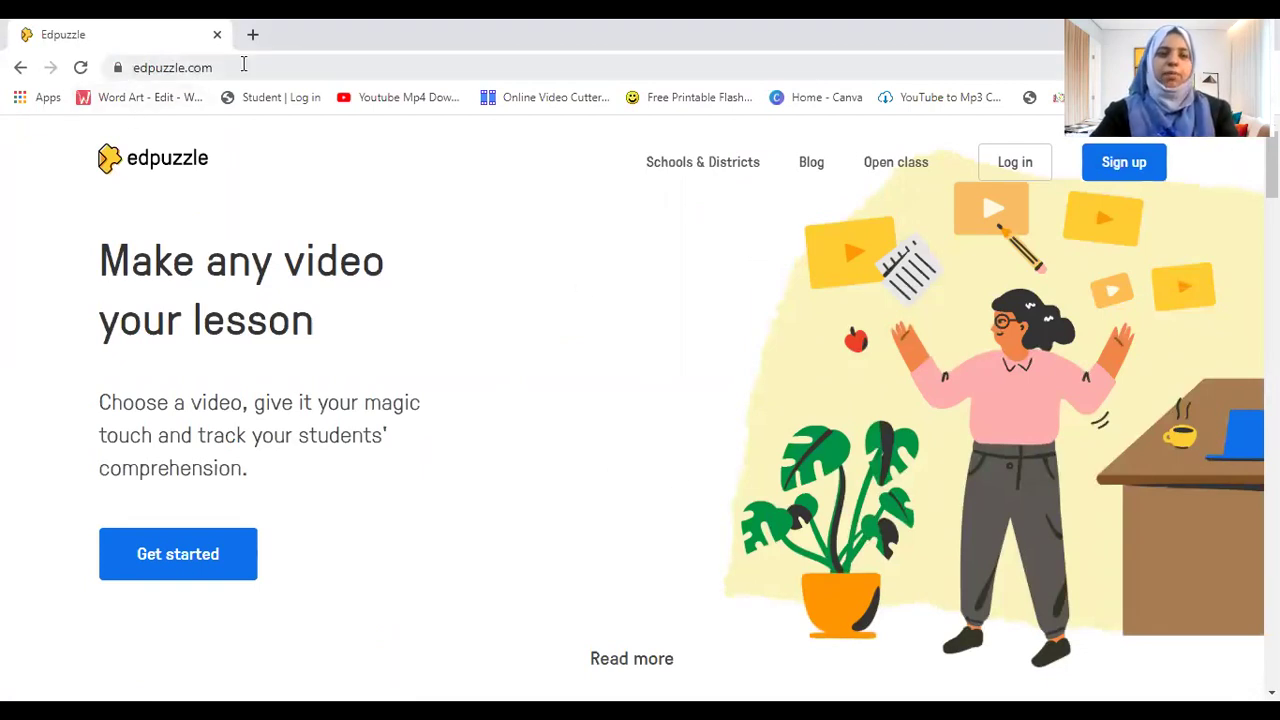
Check the teacher sign-up options, then log in to Edpuzzle as an existing teacher.
click(1120, 178)
click(571, 494)
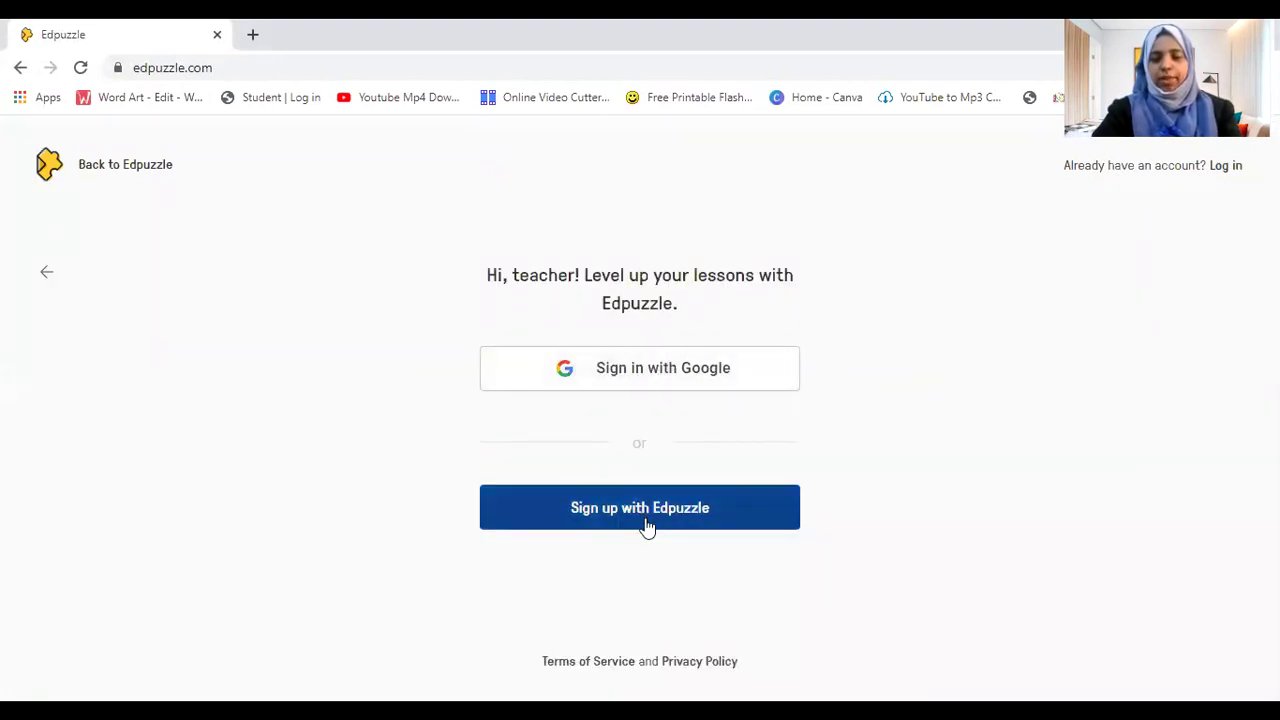
click(1225, 165)
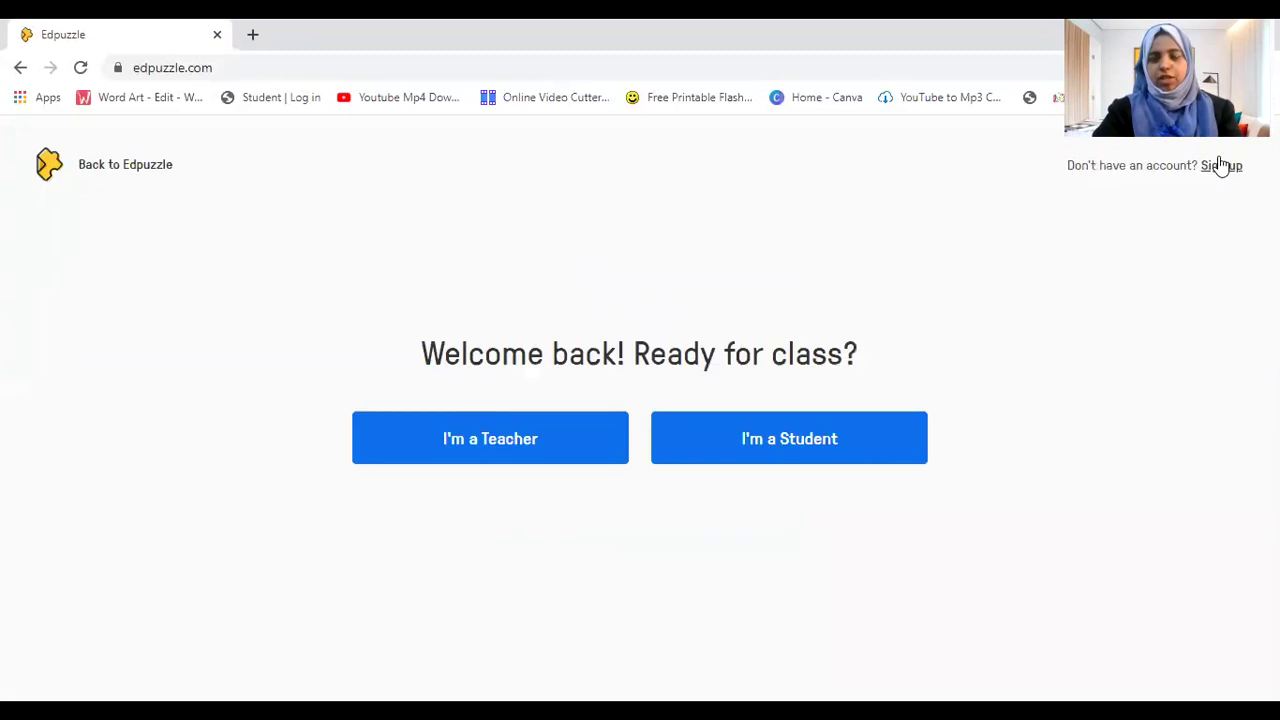
click(480, 455)
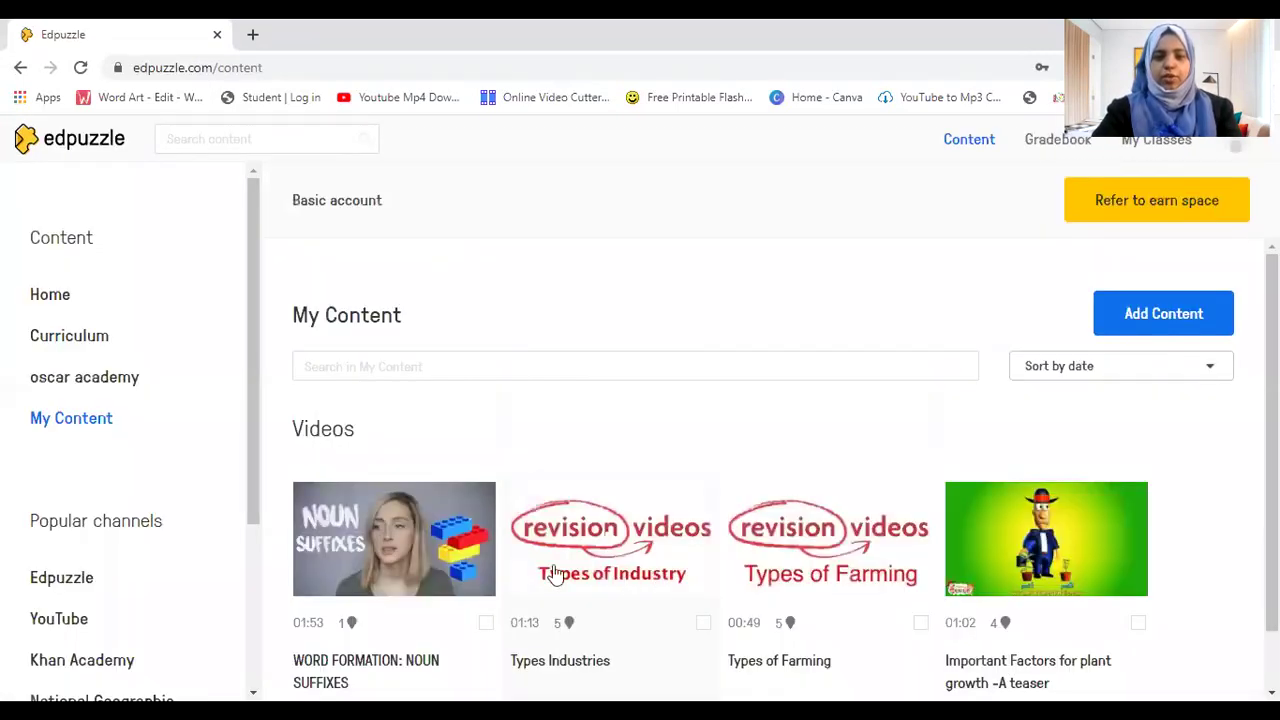
Review the videos in My Content and start creating a new video.
scroll(963, 369, down, 1)
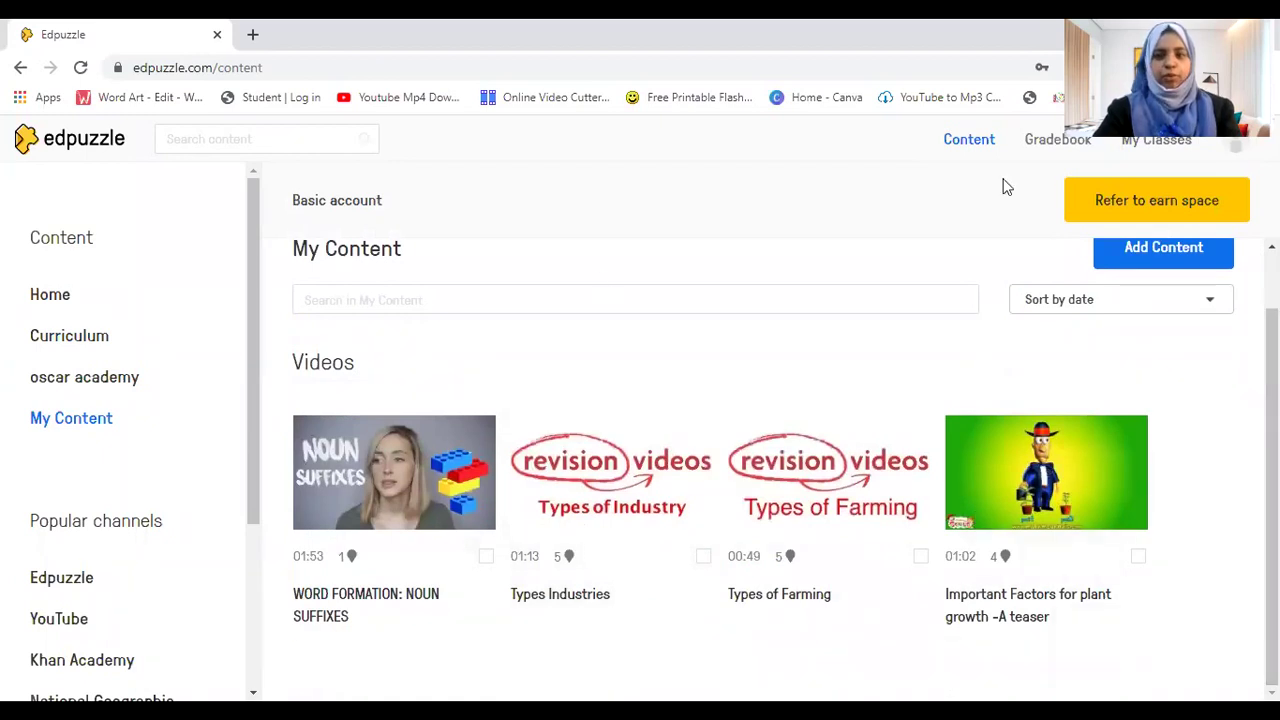
scroll(1150, 300, up, 1)
click(1150, 318)
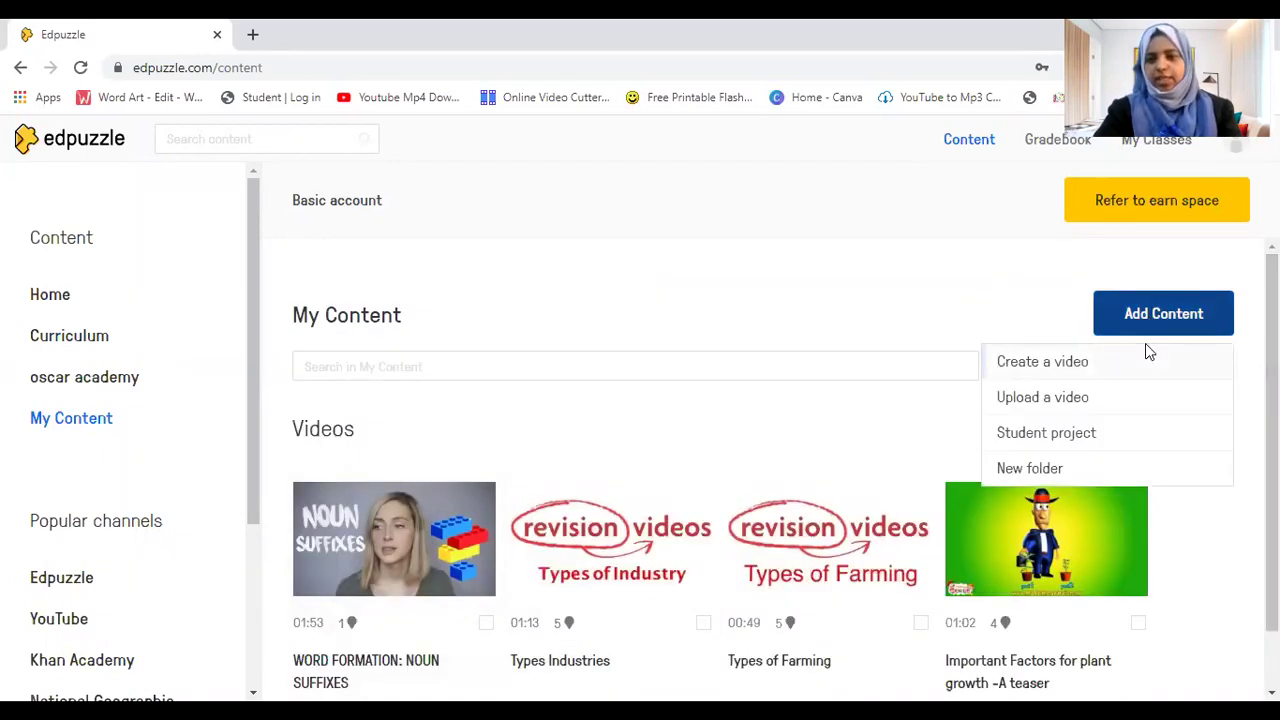
click(1049, 366)
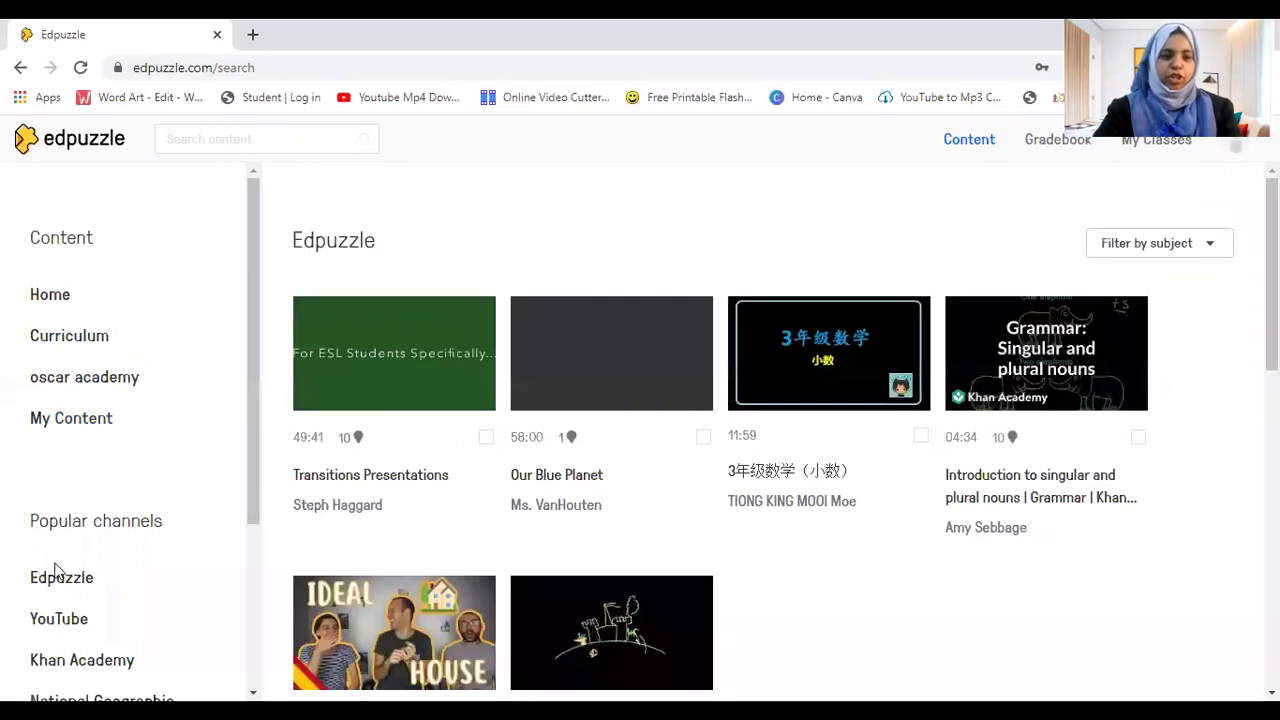
Search the YouTube channel for "nouns".
click(75, 620)
scroll(106, 386, down, 2)
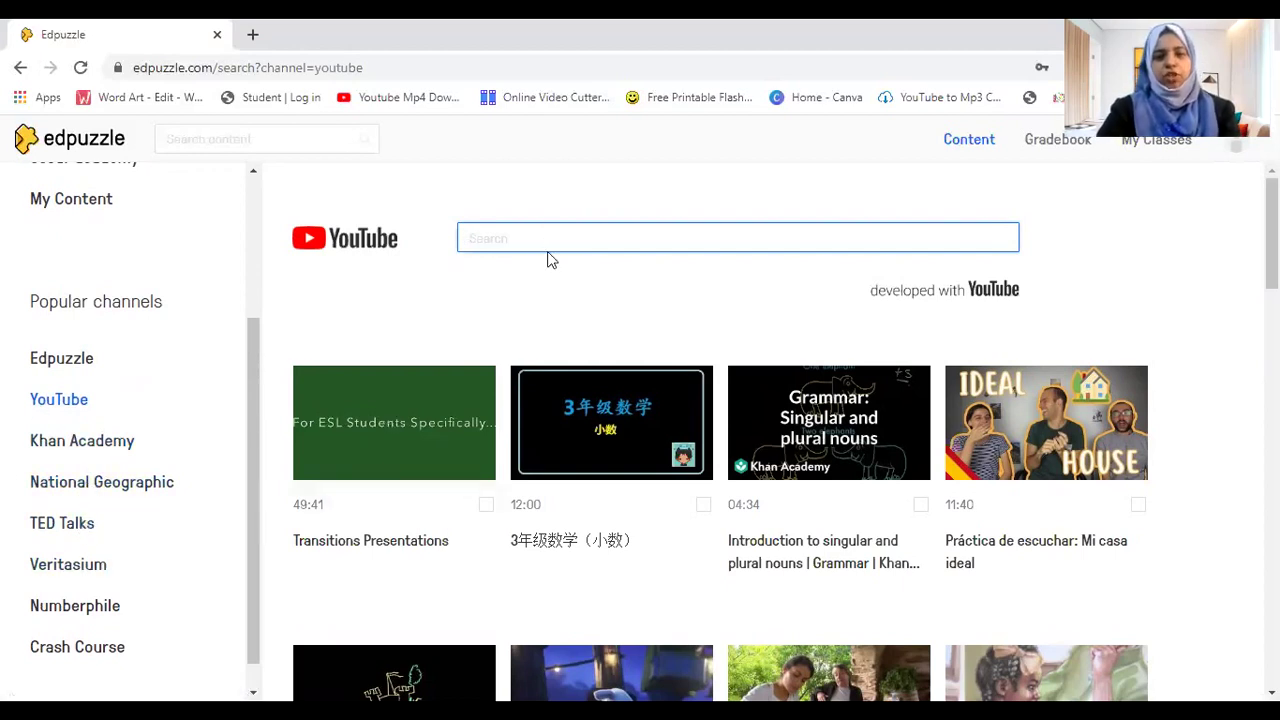
text(nouns)
key(Return)
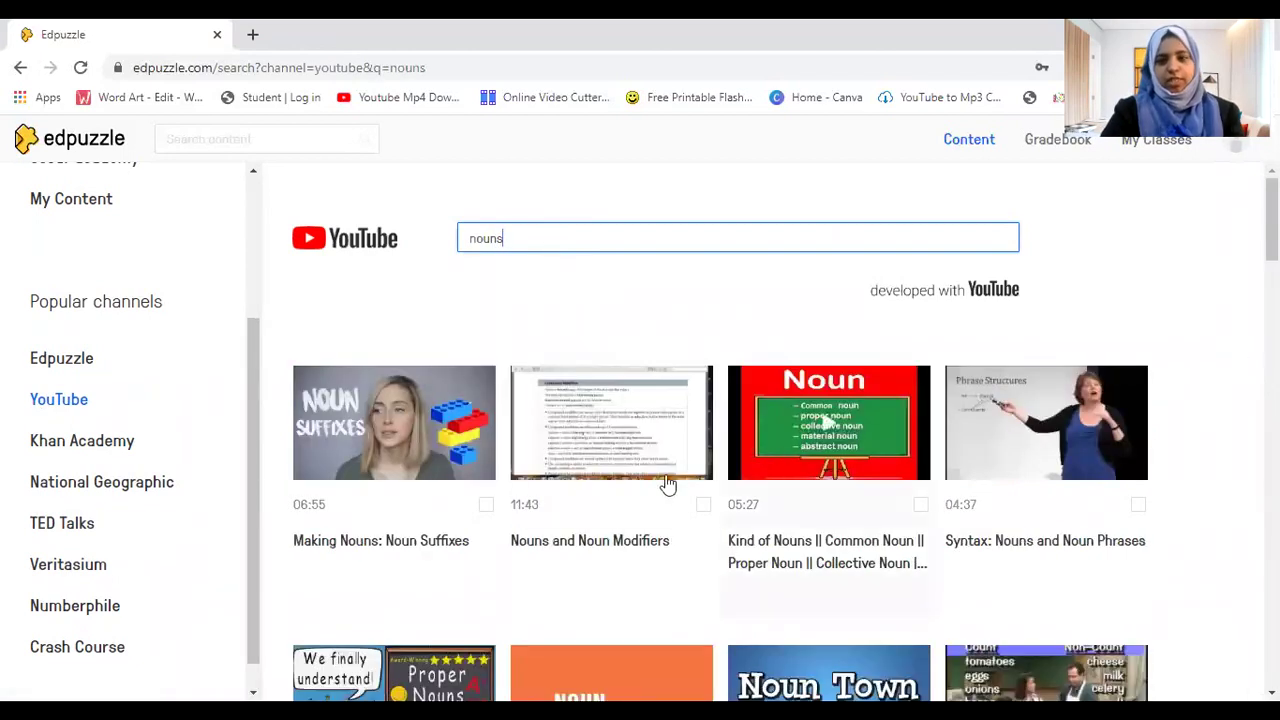
Open the "3 Noun Proper Noun Song" video for editing and trim its end so only the first 46 seconds remain.
scroll(408, 471, down, 4)
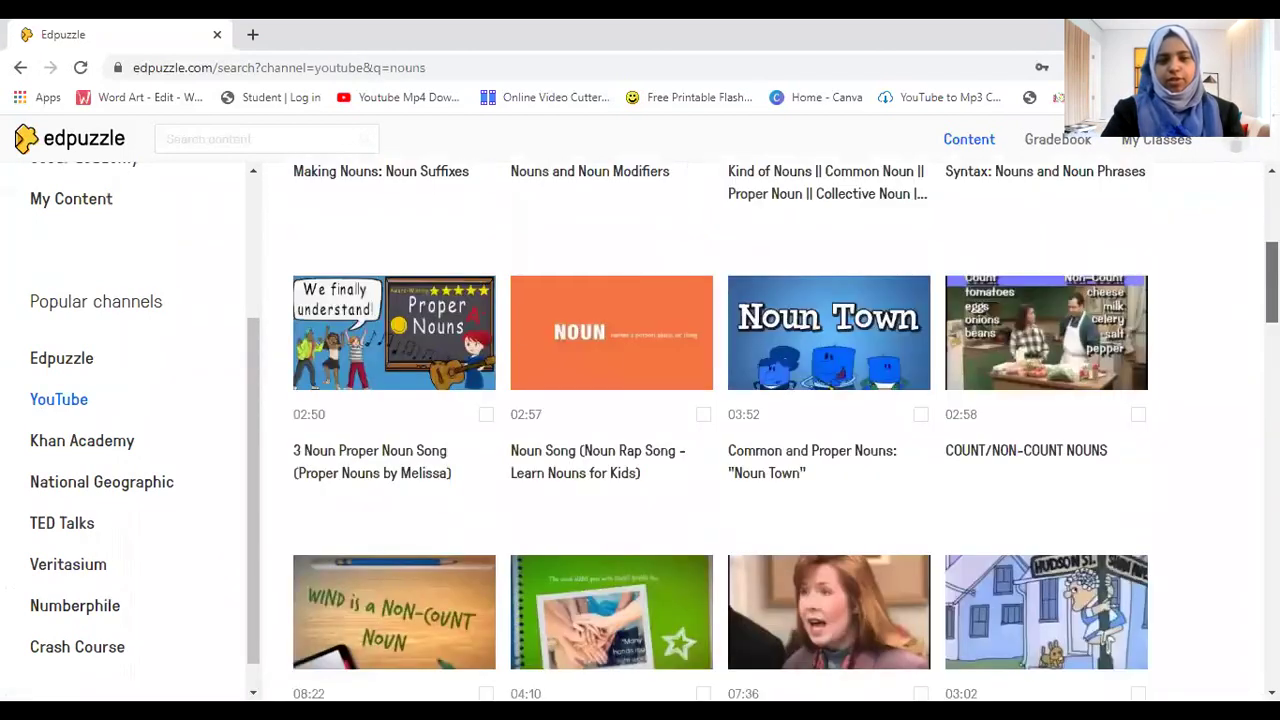
click(395, 345)
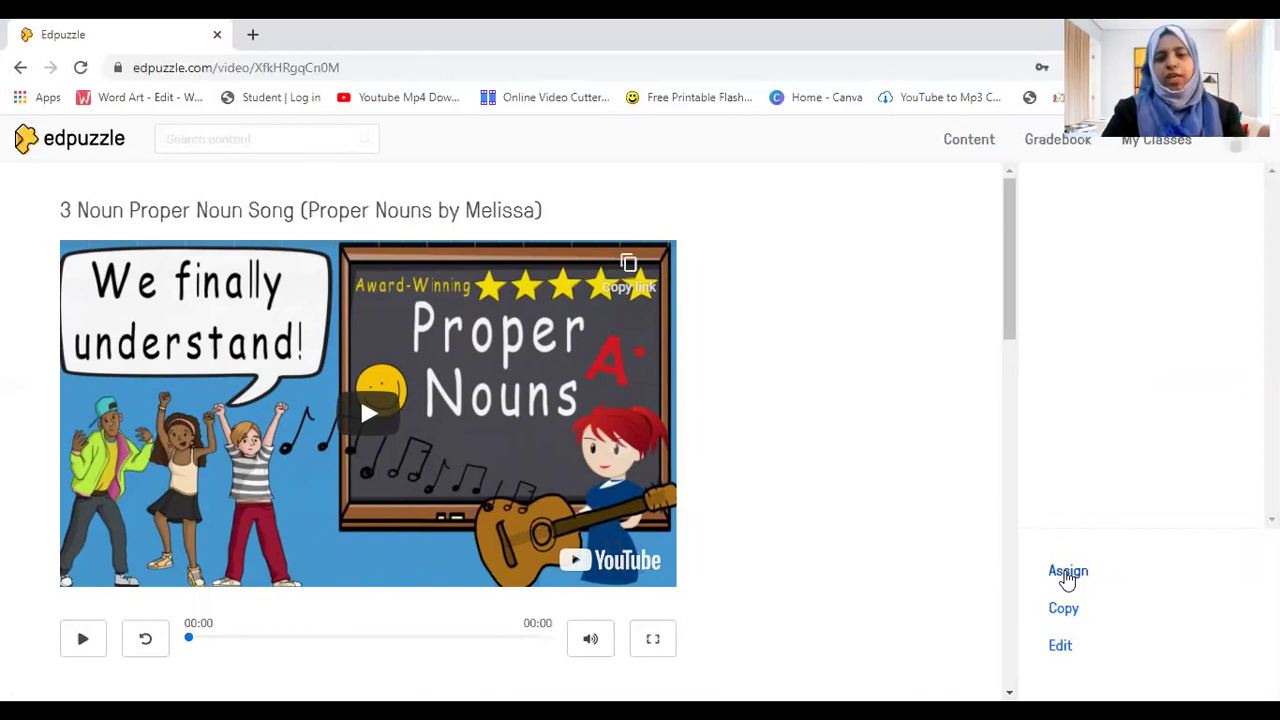
click(1060, 647)
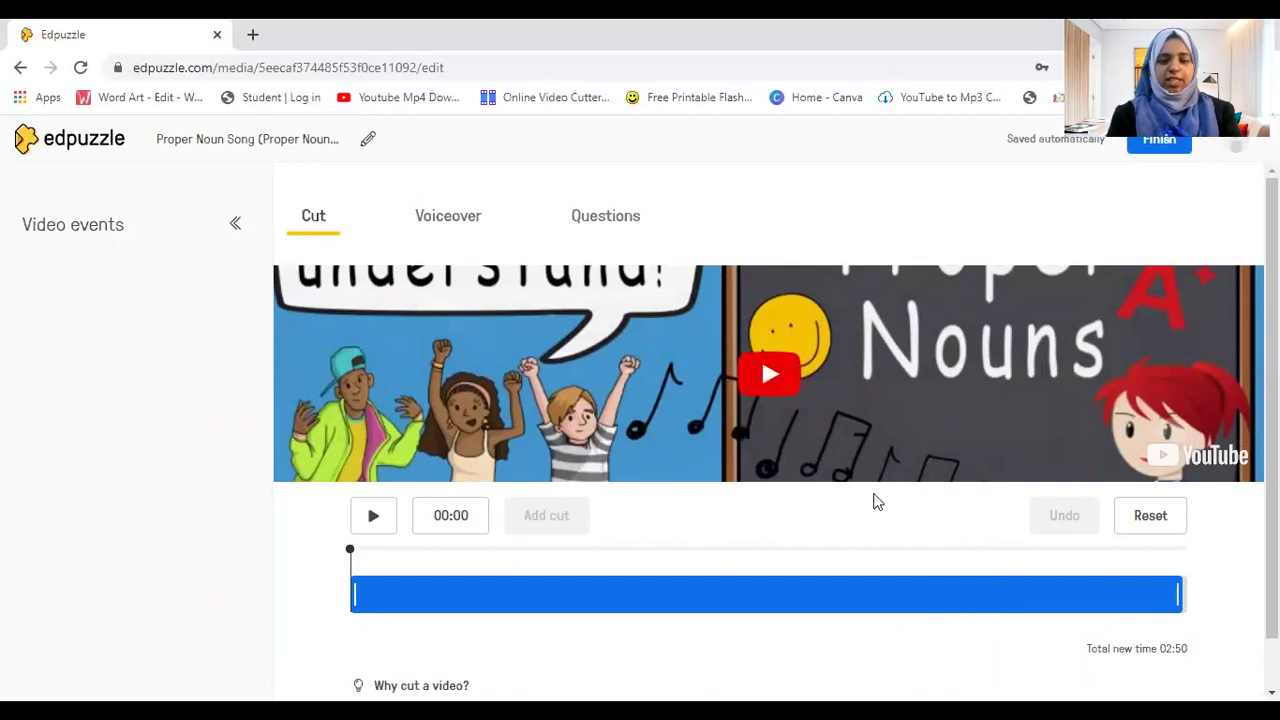
drag(1179, 594, 583, 598)
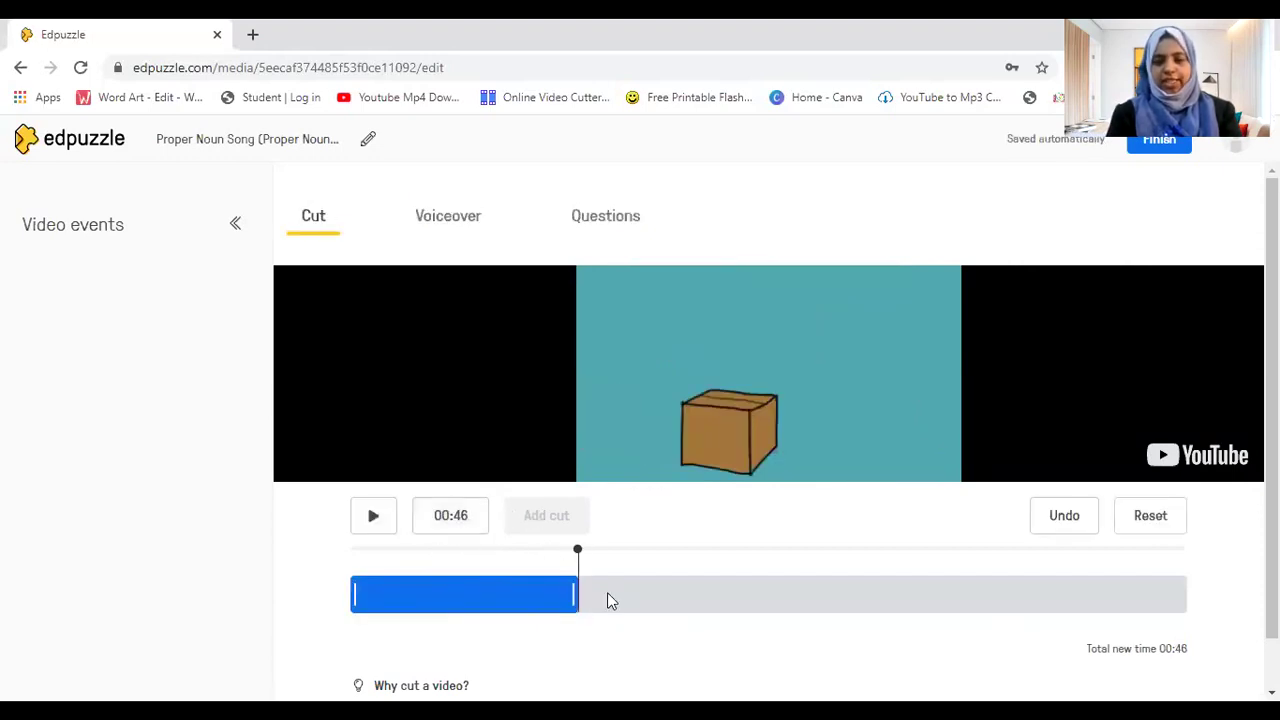
Examine the voiceover stage of the video editor and play the video there.
click(451, 219)
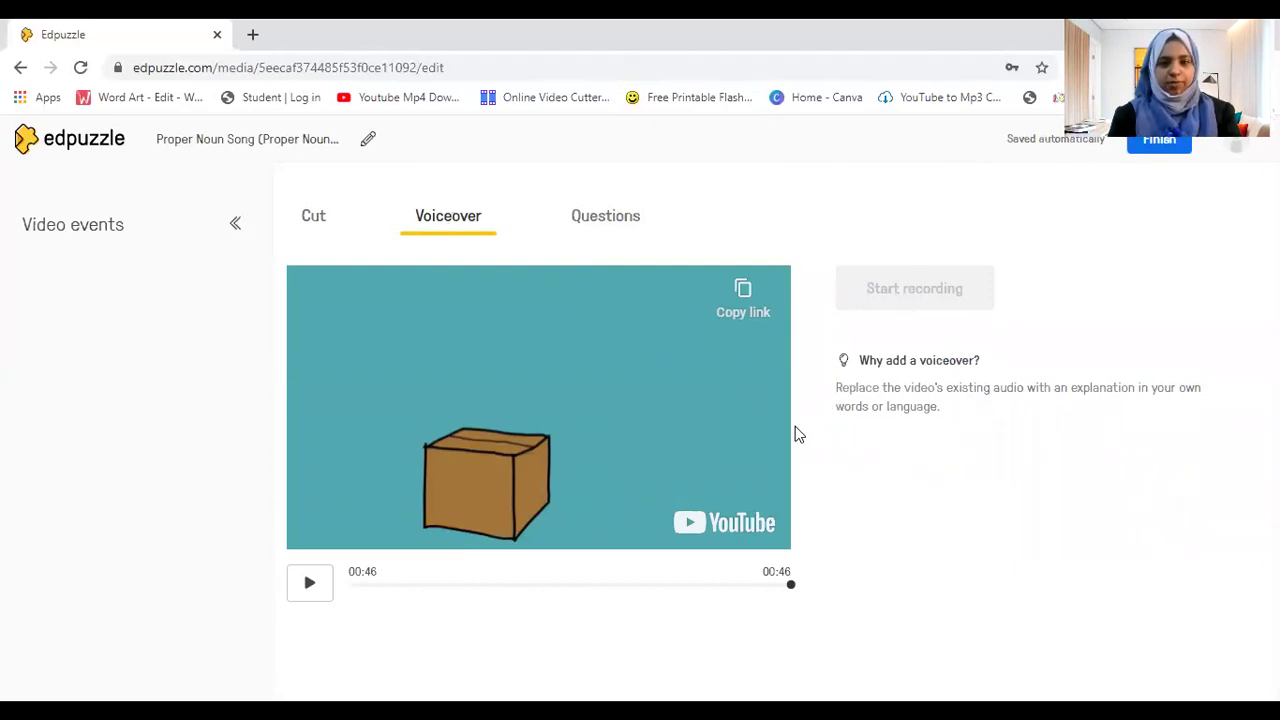
click(300, 603)
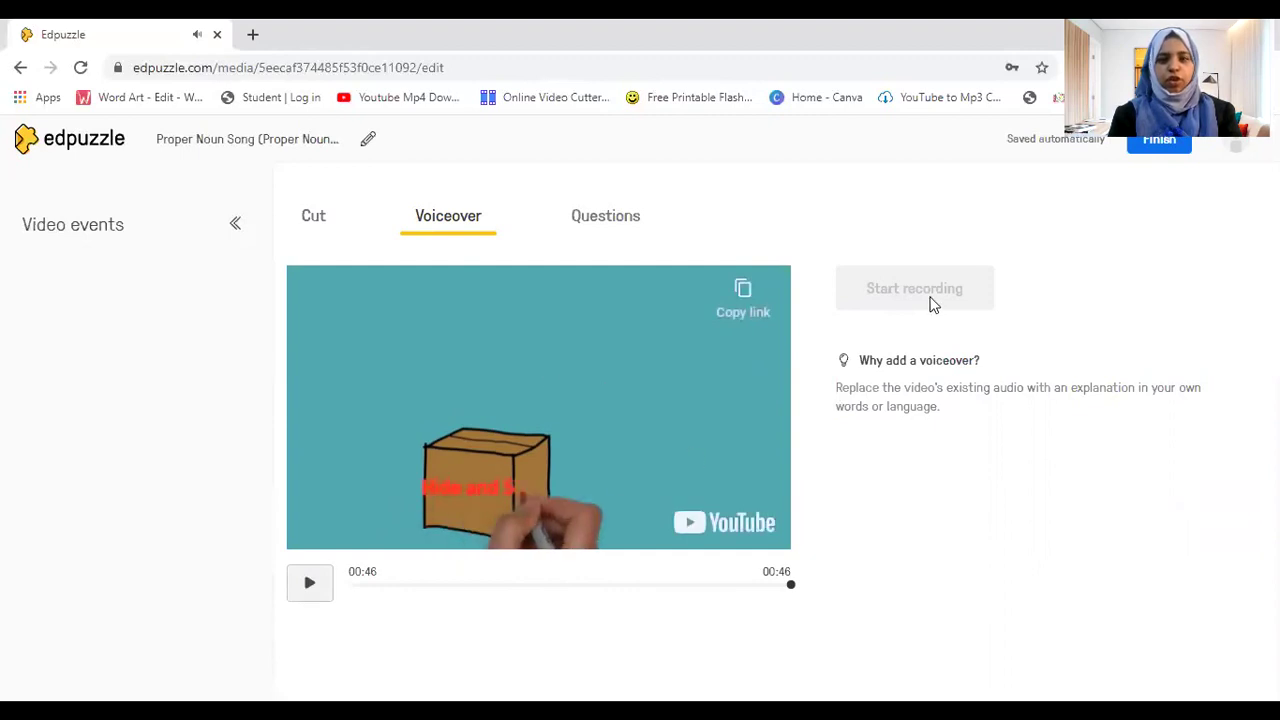
Go to the video's question editing stage and set the playback position to 00:07.
click(587, 238)
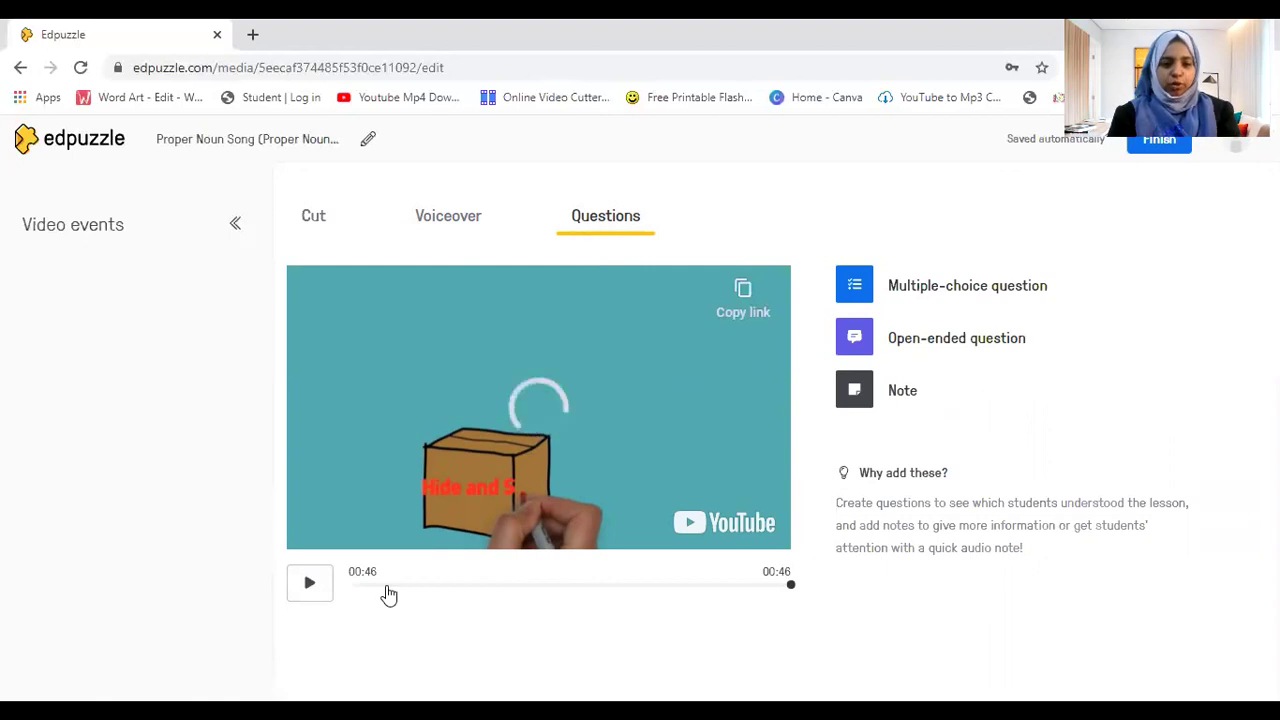
drag(386, 588, 417, 588)
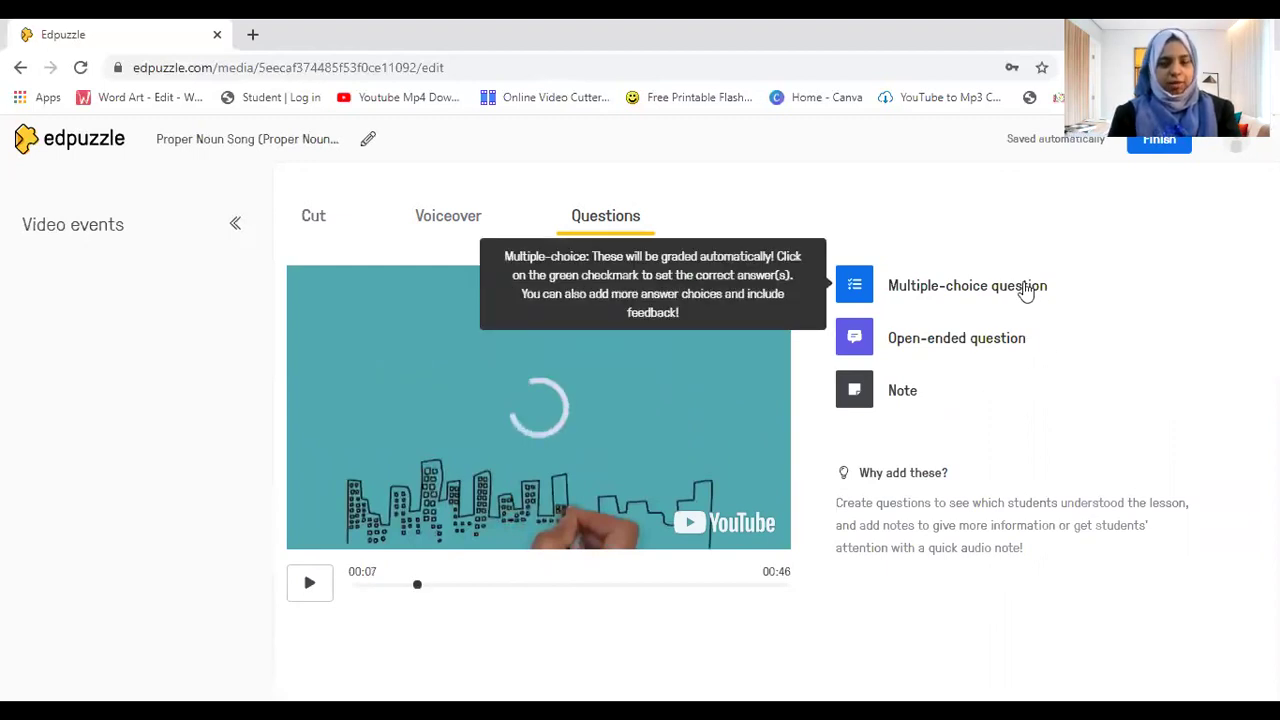
click(905, 395)
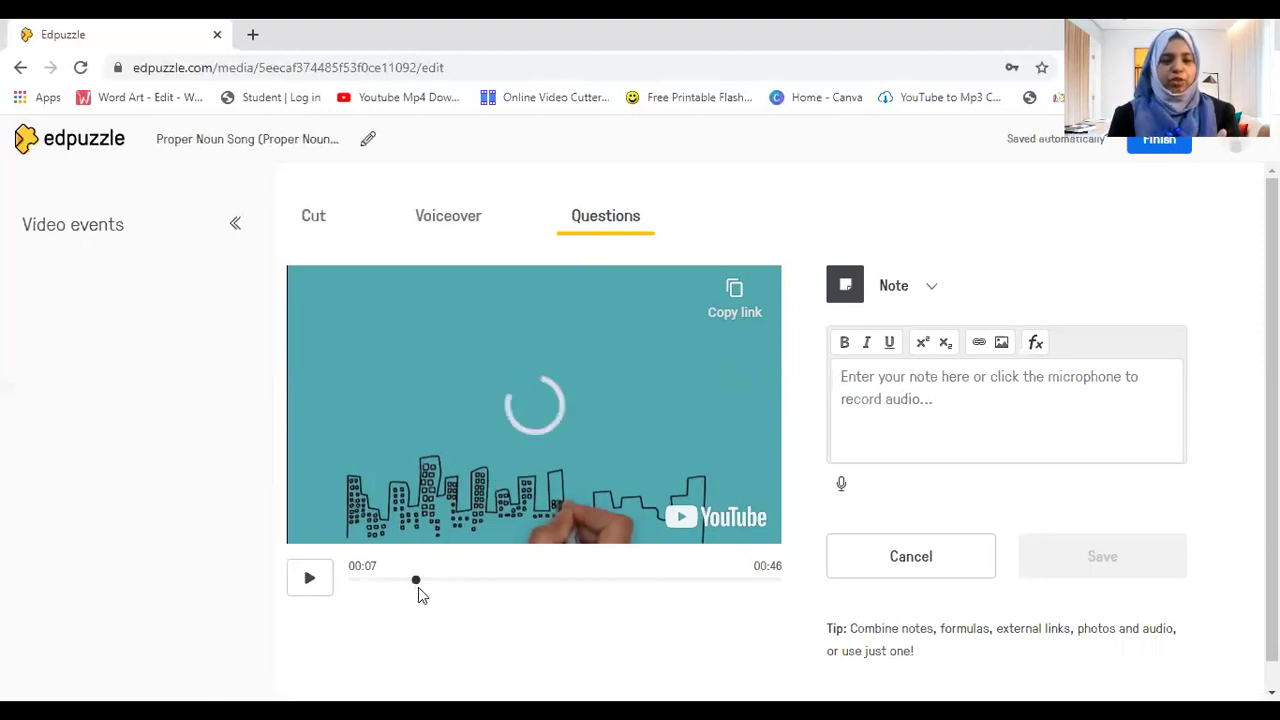
click(905, 554)
click(310, 588)
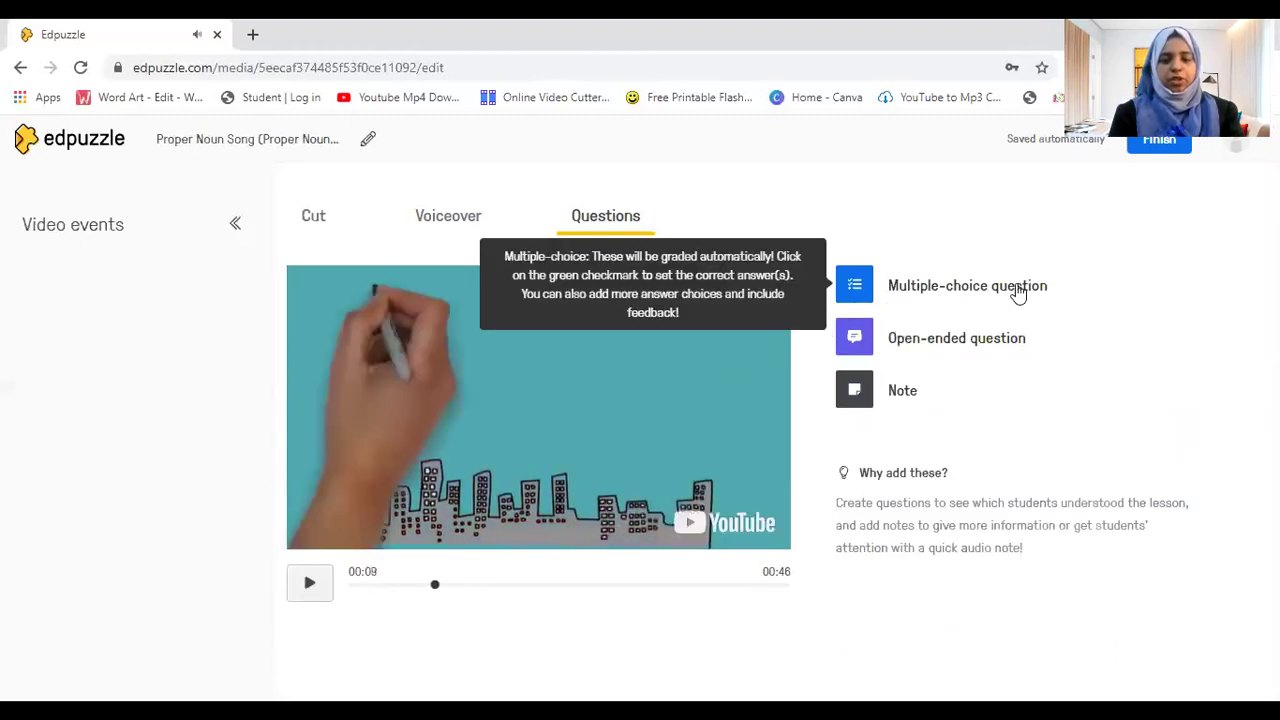
click(971, 351)
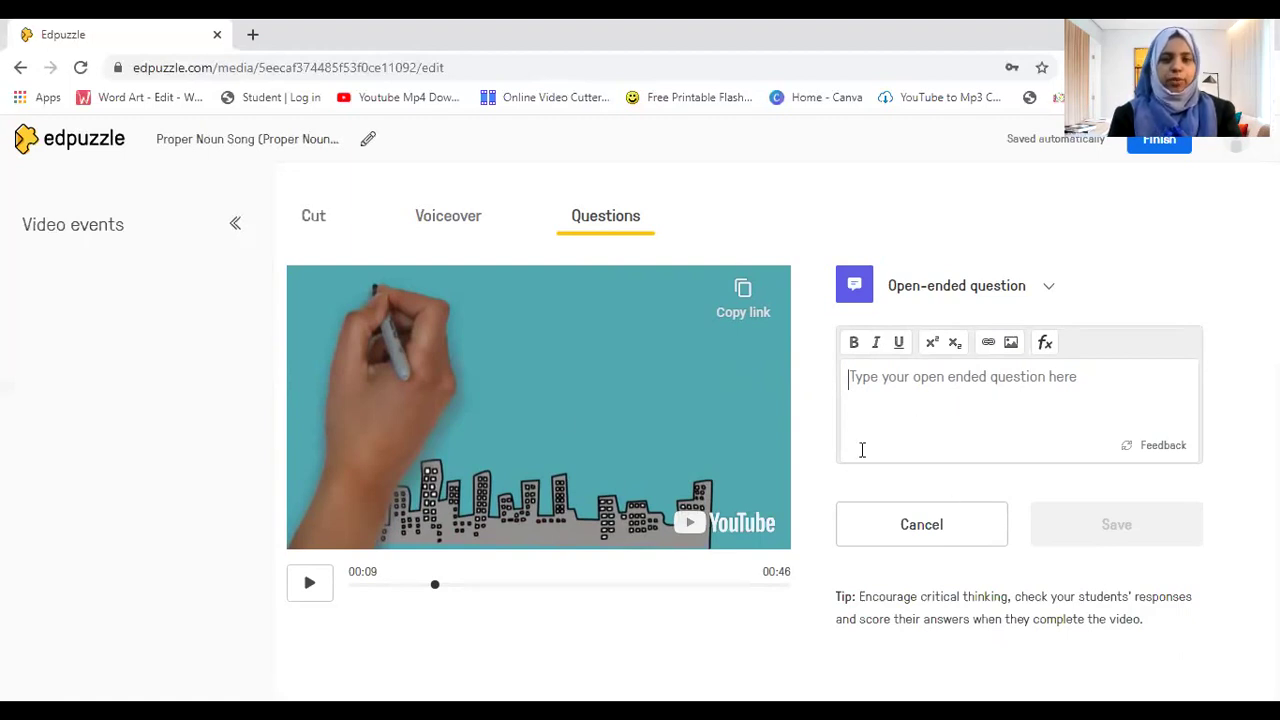
click(917, 523)
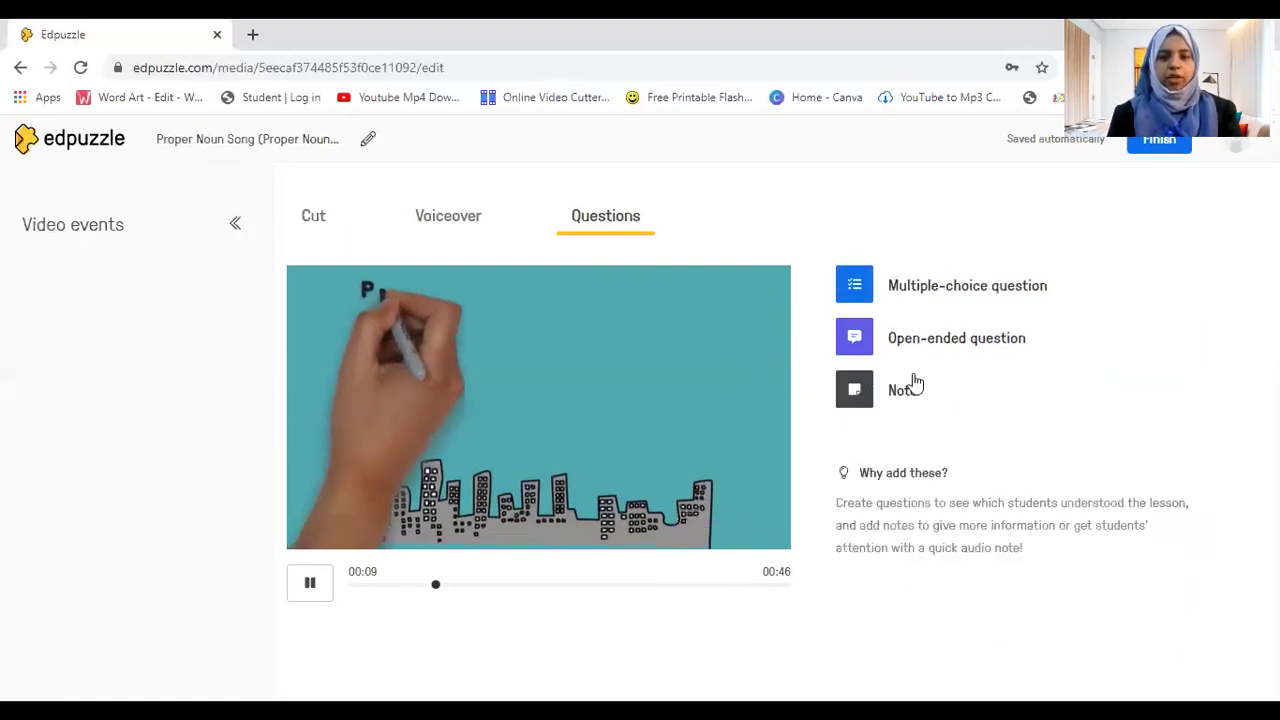
Add a multiple-choice question at 00:10 of the video, with the question text "What is a noun?".
click(952, 305)
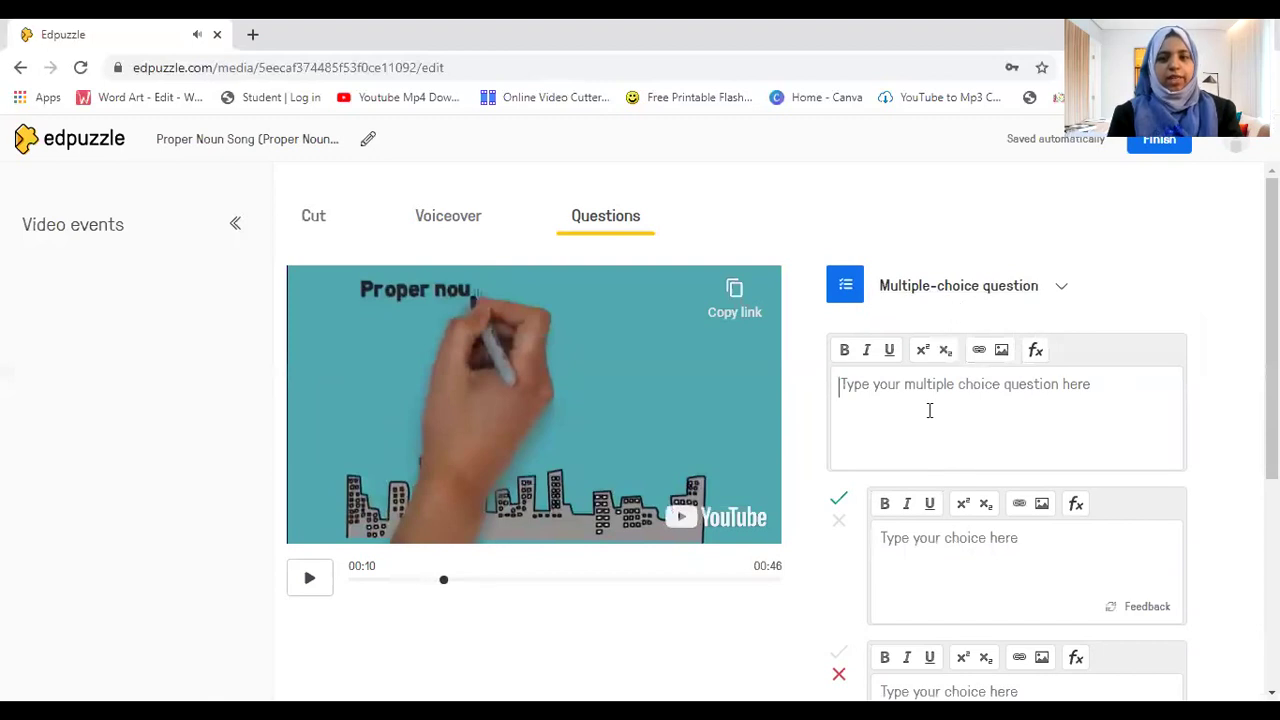
text(What )
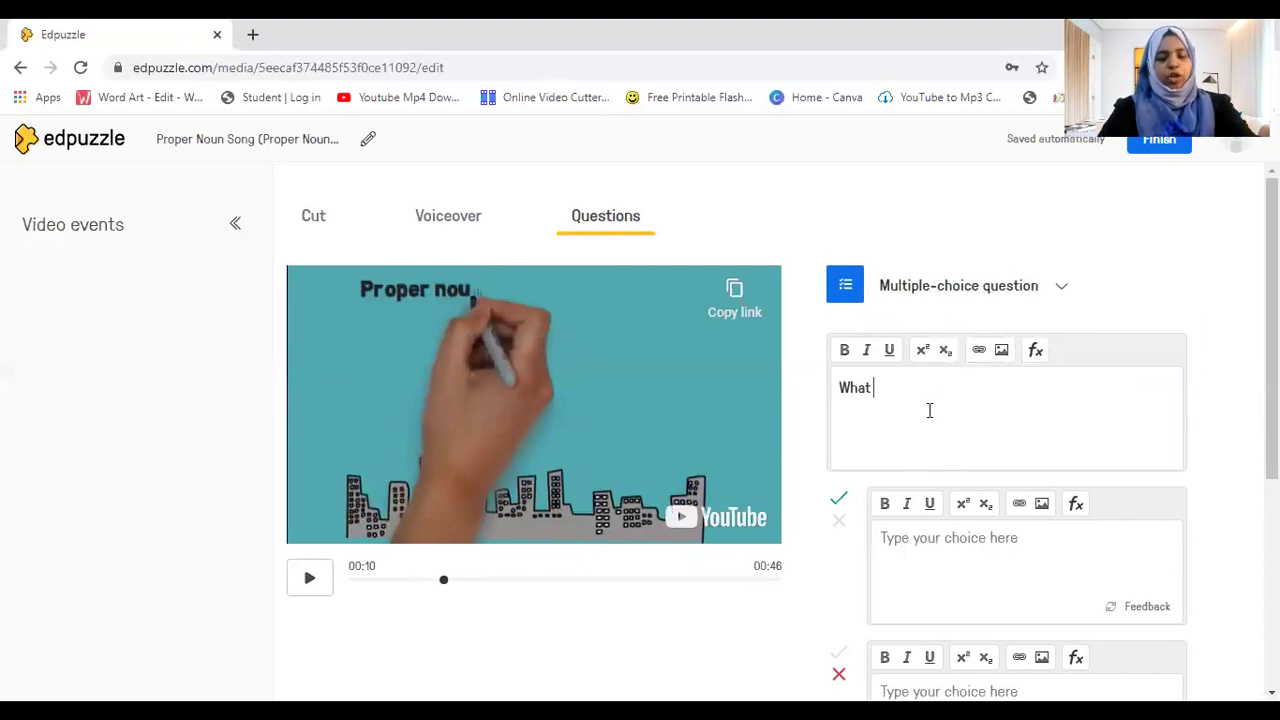
text(is a noun?)
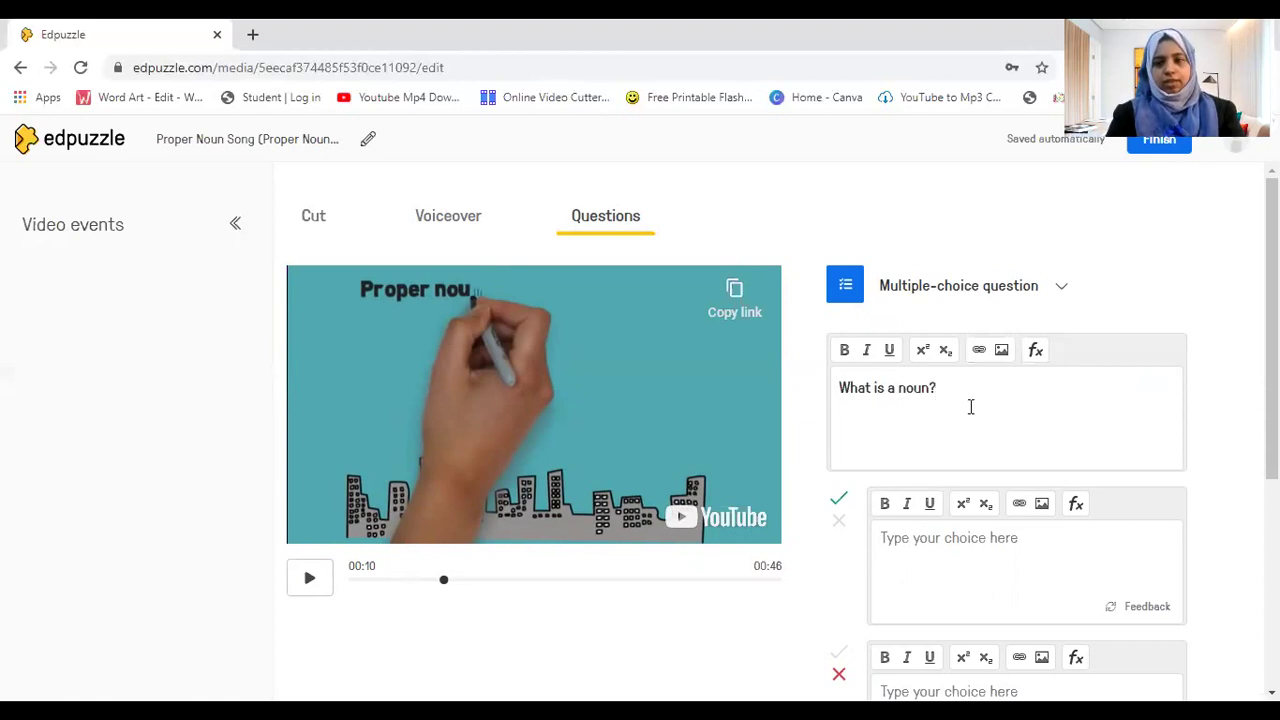
Fill in "action word" as the first, incorrect choice and "naming word" as the second choice, marked correct.
scroll(970, 407, down, 2)
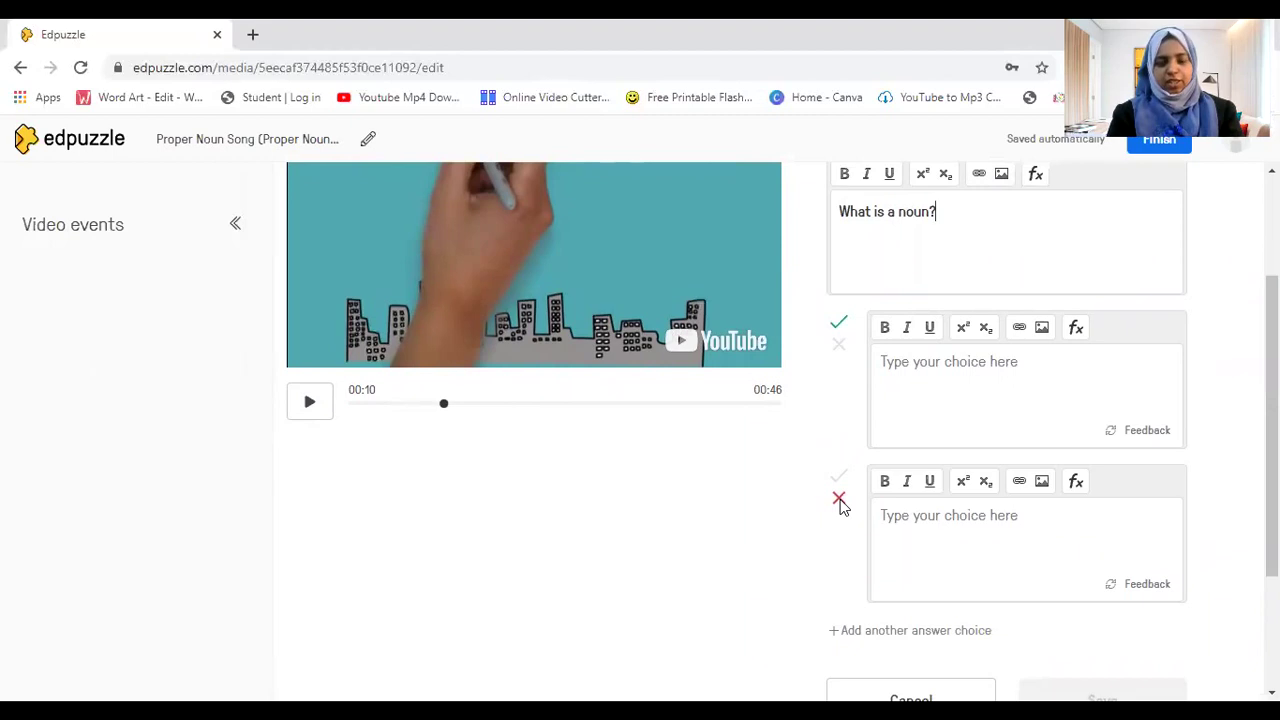
click(840, 325)
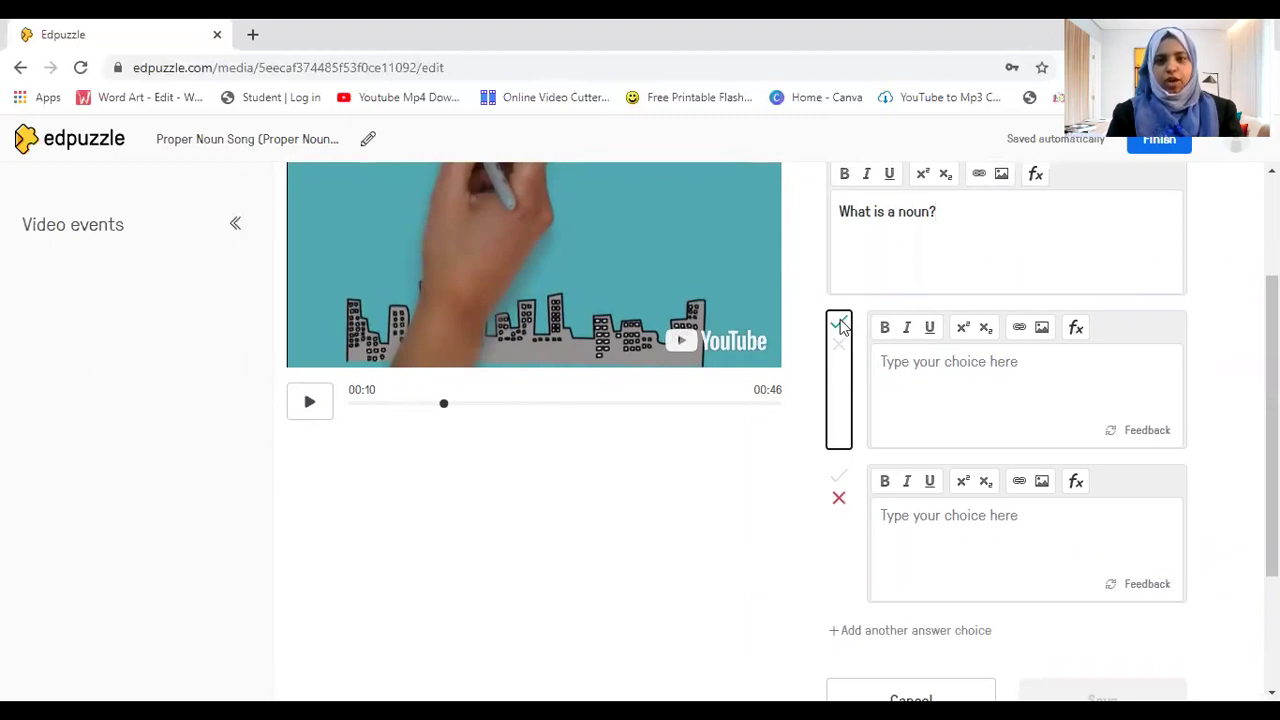
click(842, 497)
click(888, 425)
text(acc)
key(BackSpace)
text(tion word)
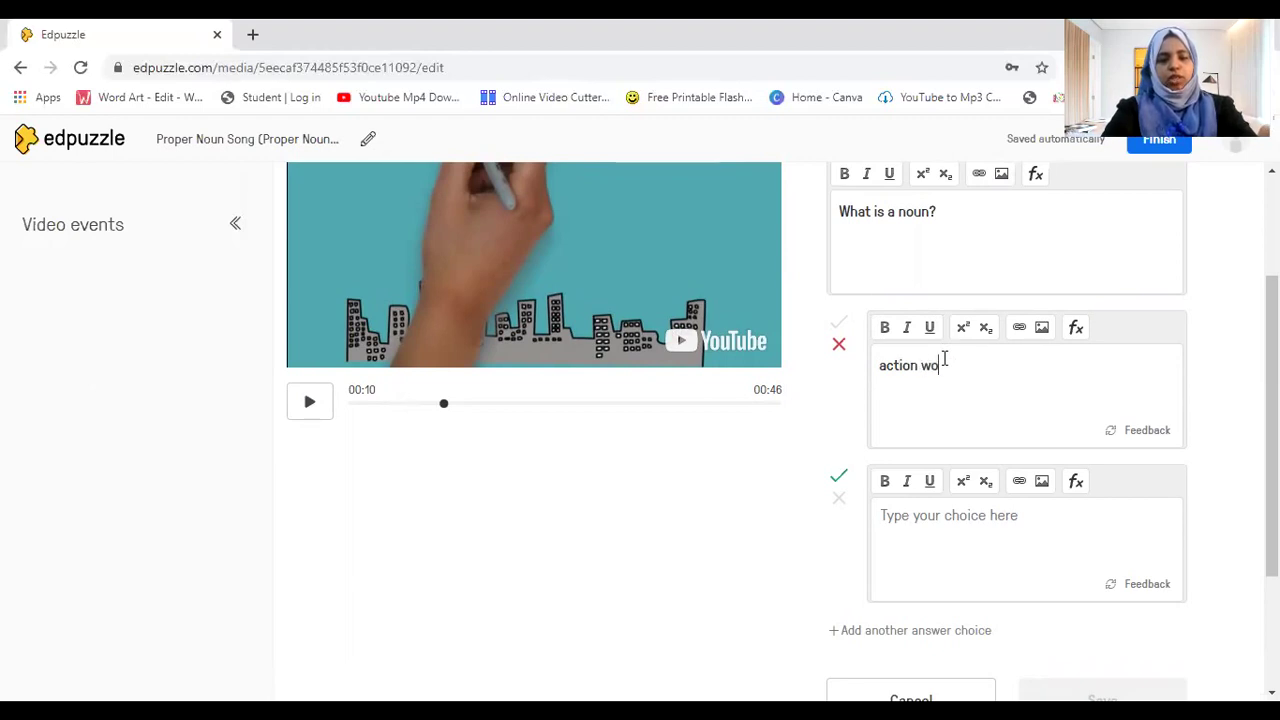
click(940, 529)
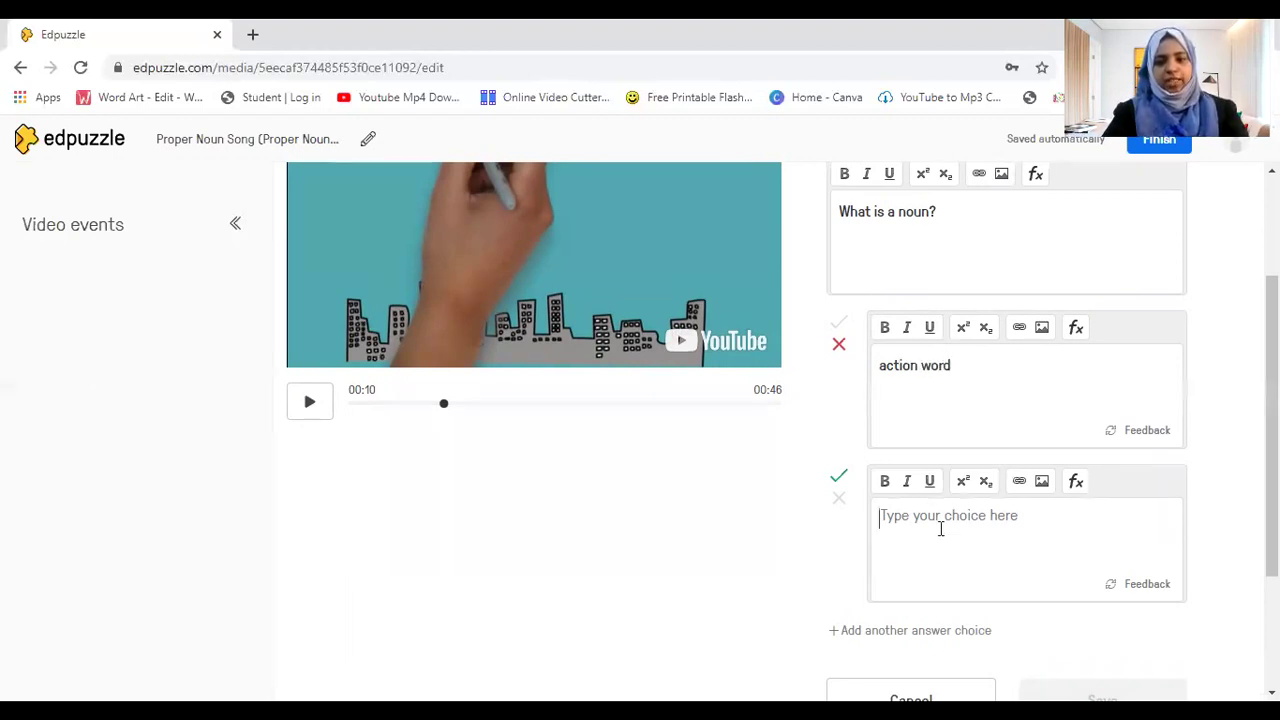
text(naming word)
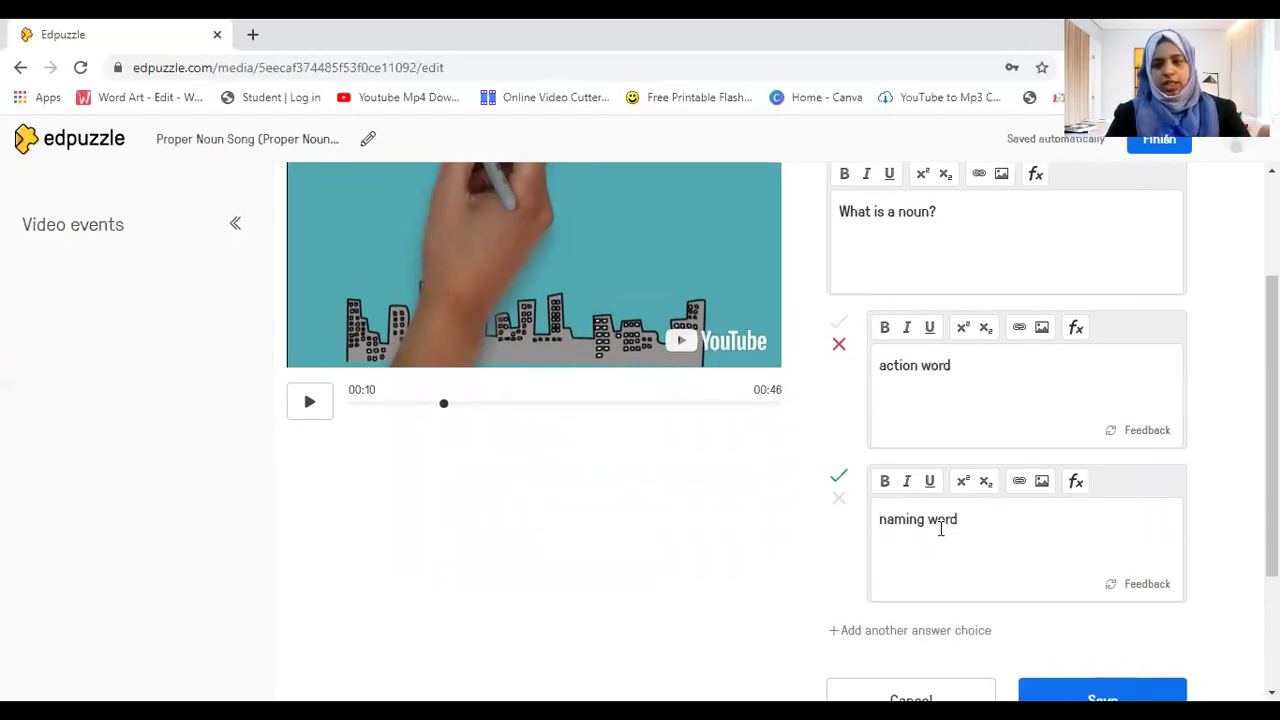
Add a third answer choice to the question with the text "describing word", left marked as incorrect.
scroll(873, 570, down, 1)
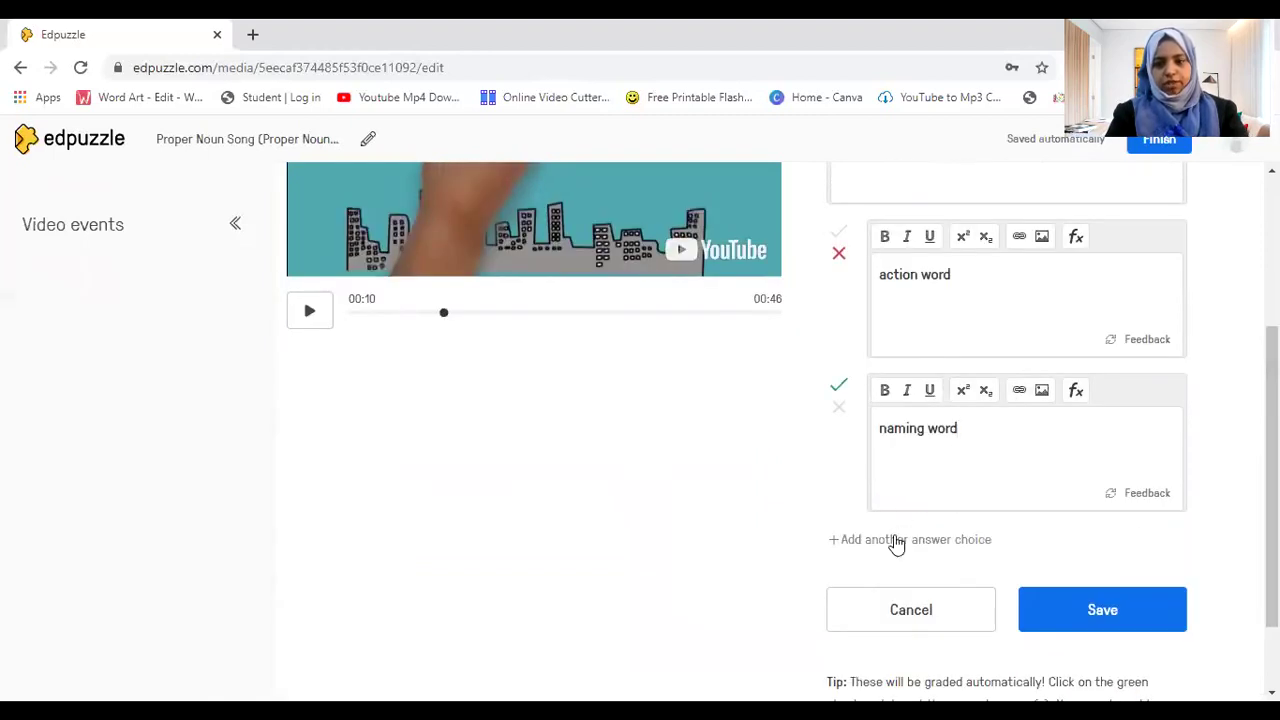
click(894, 539)
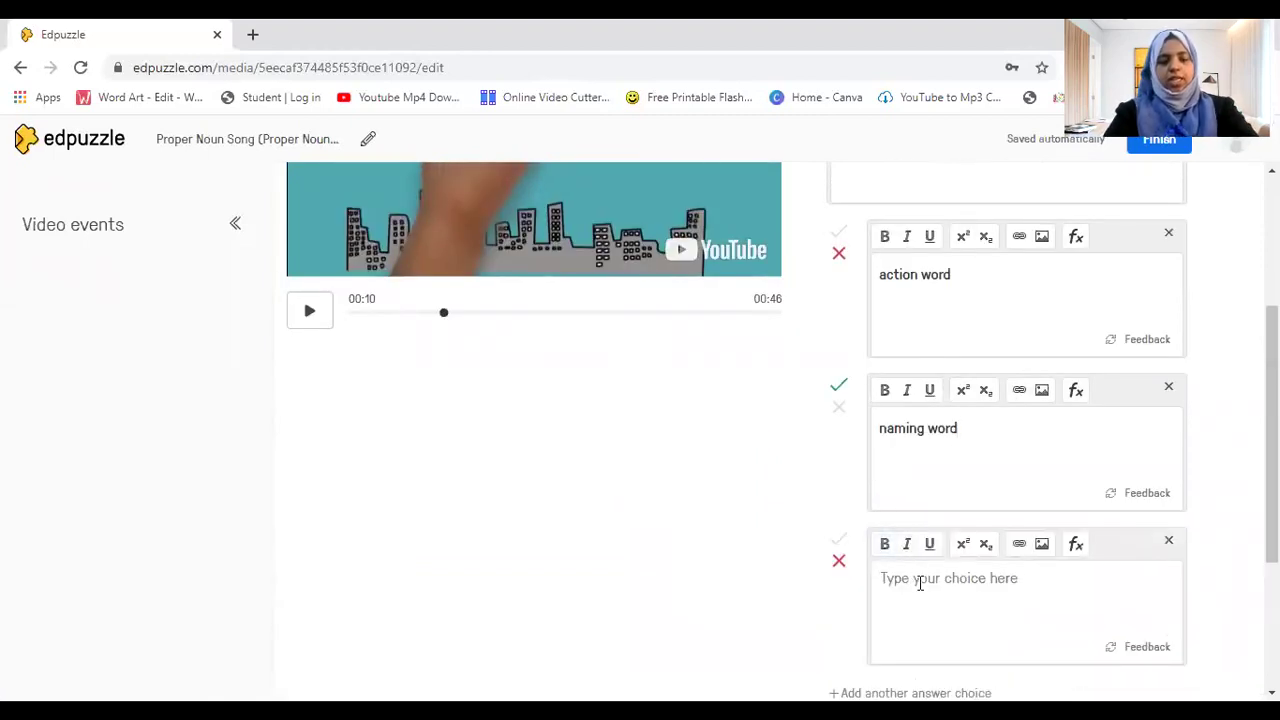
text(de)
text(cribing word)
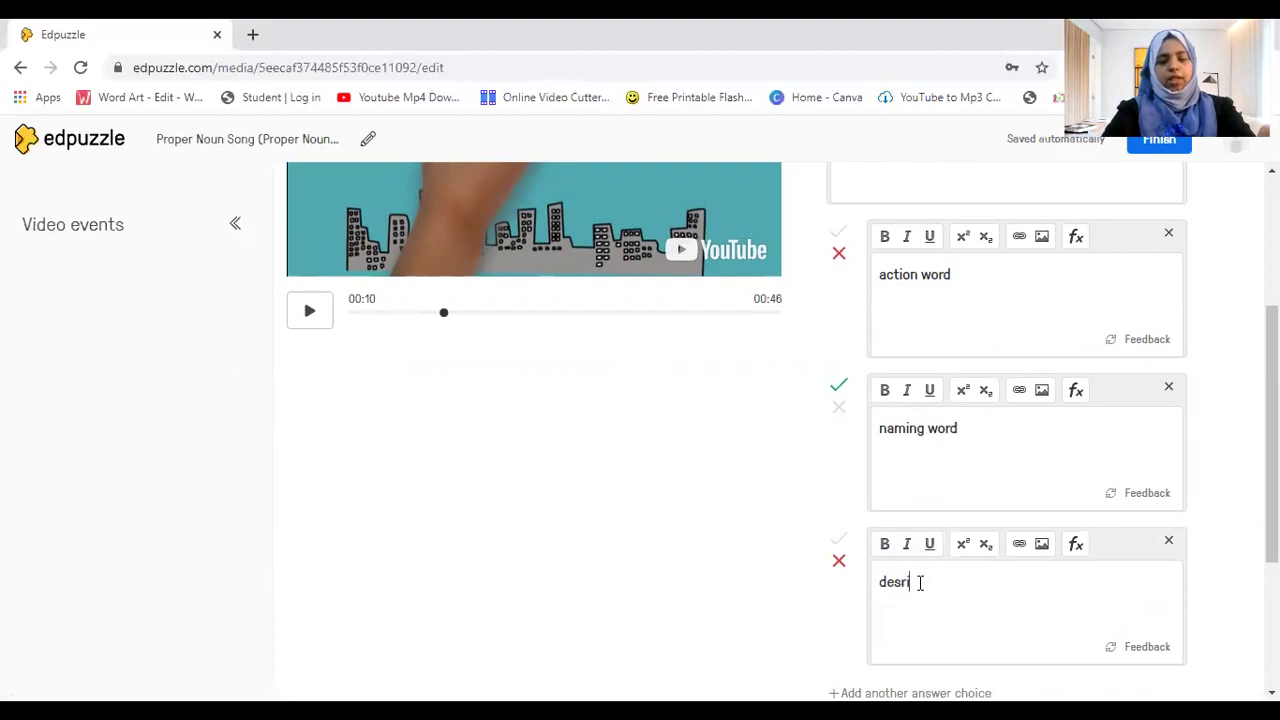
scroll(920, 583, down, 1)
scroll(894, 406, down, 1)
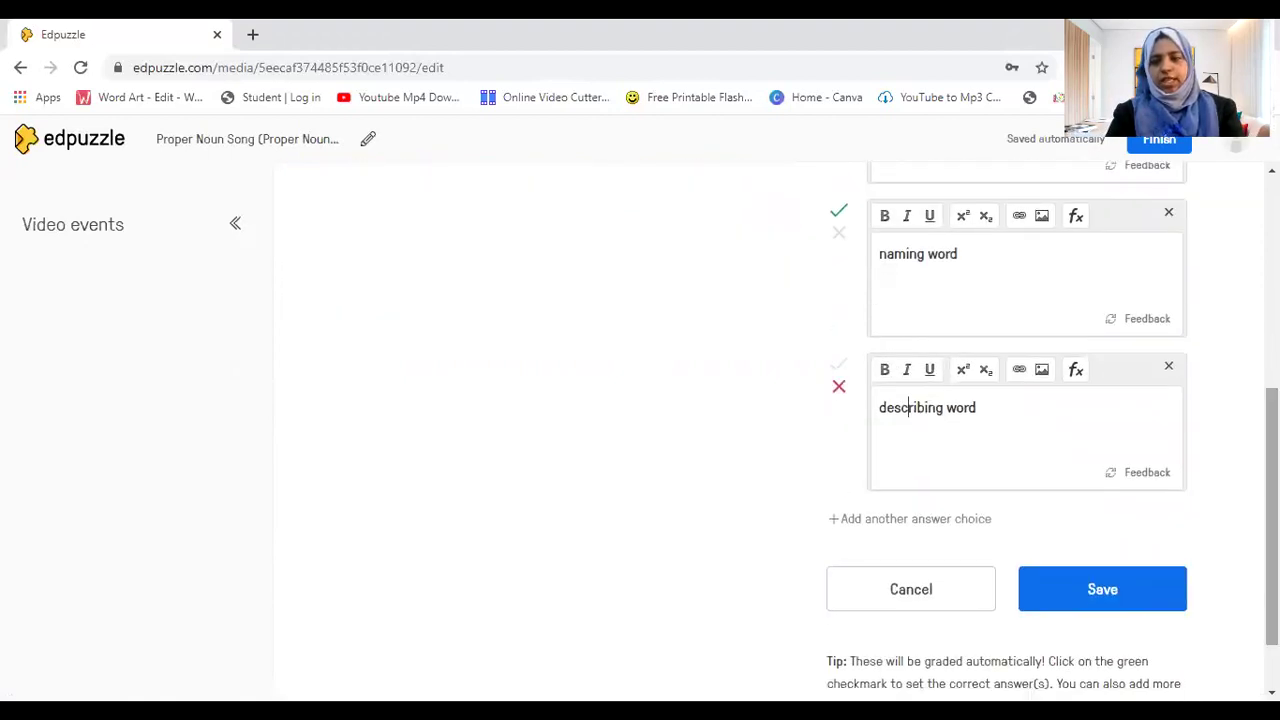
Save the multiple-choice question at 00:10, resume the video briefly up to 00:11, and finish editing the lesson.
click(1078, 592)
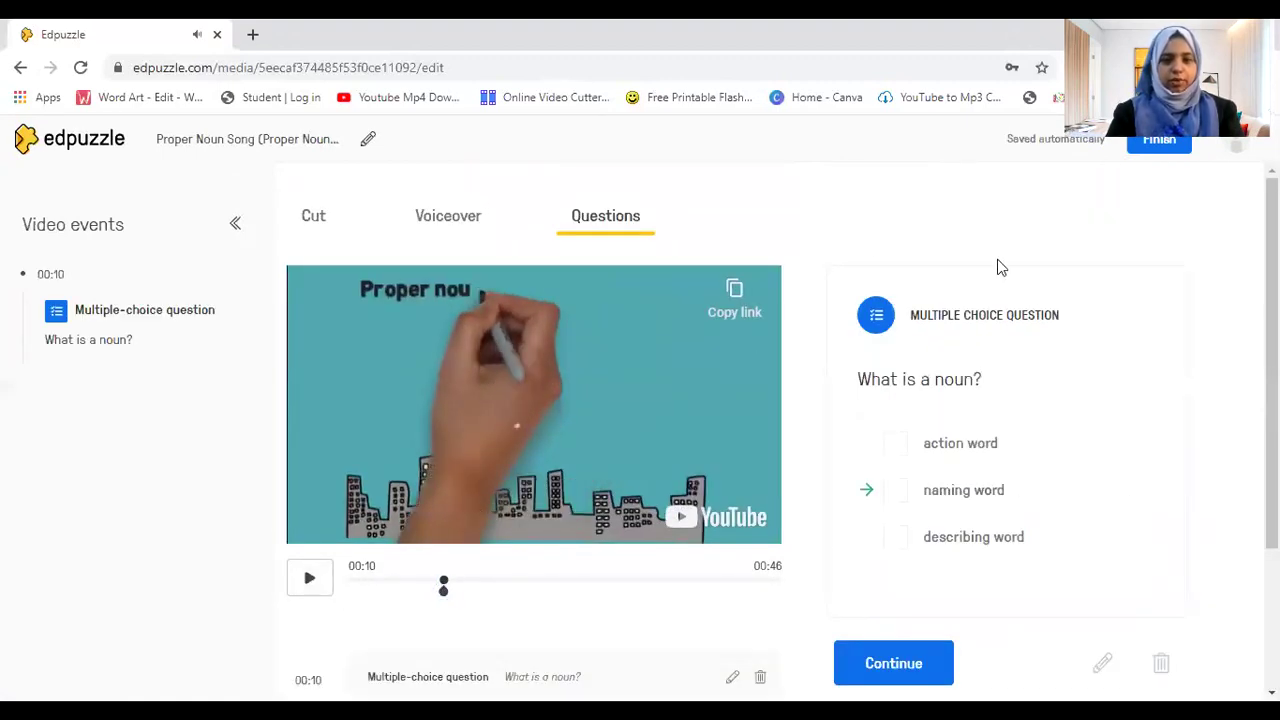
click(907, 673)
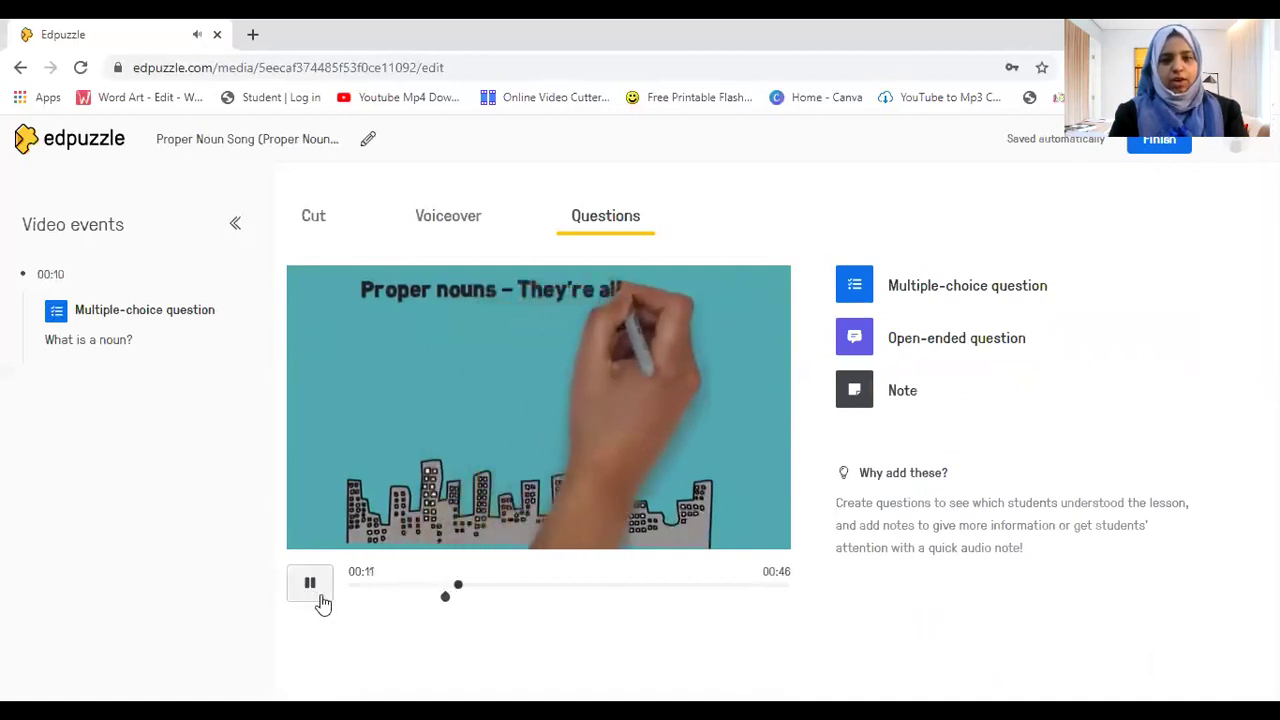
click(316, 590)
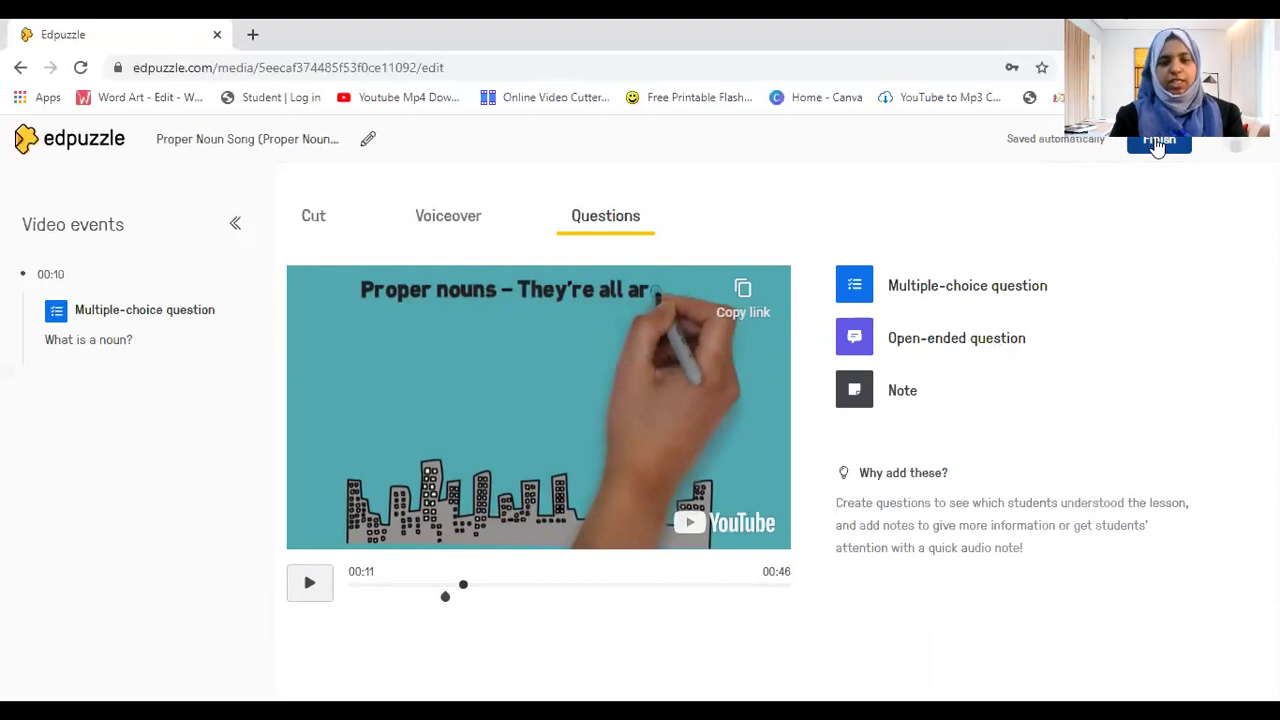
click(1158, 143)
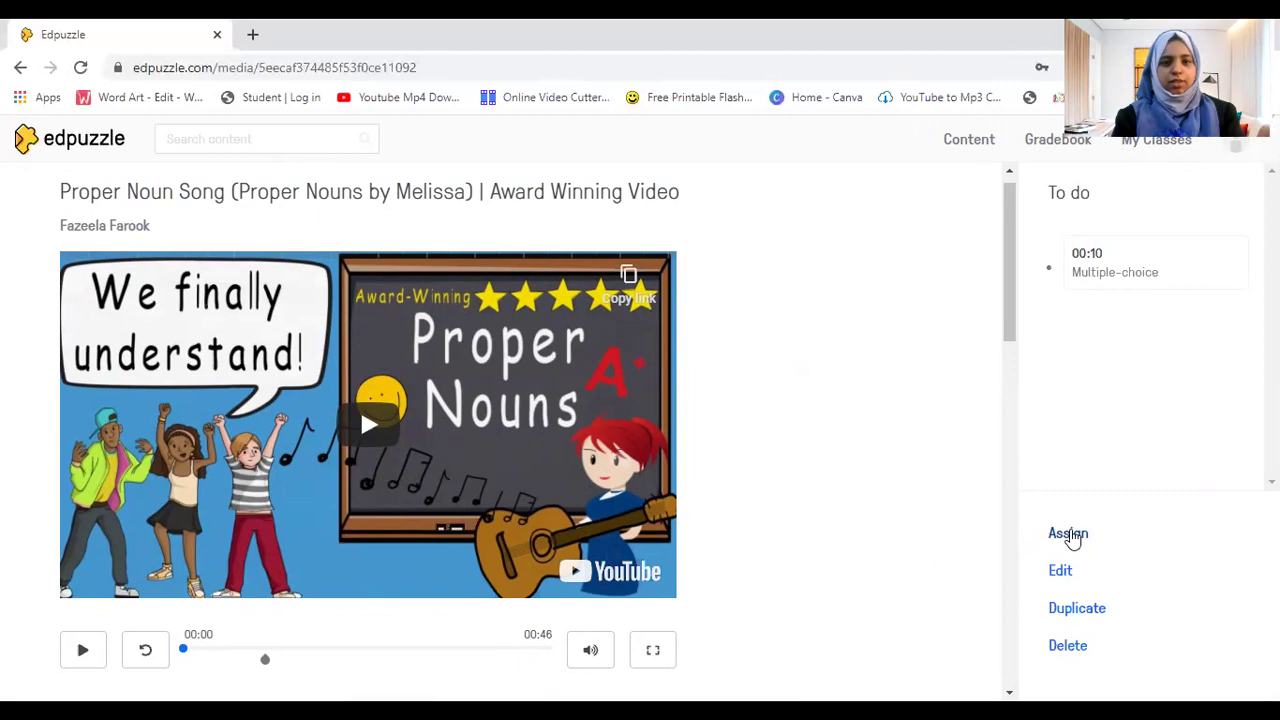
Start creating a new class among the teacher's classes and name it "English".
click(1177, 144)
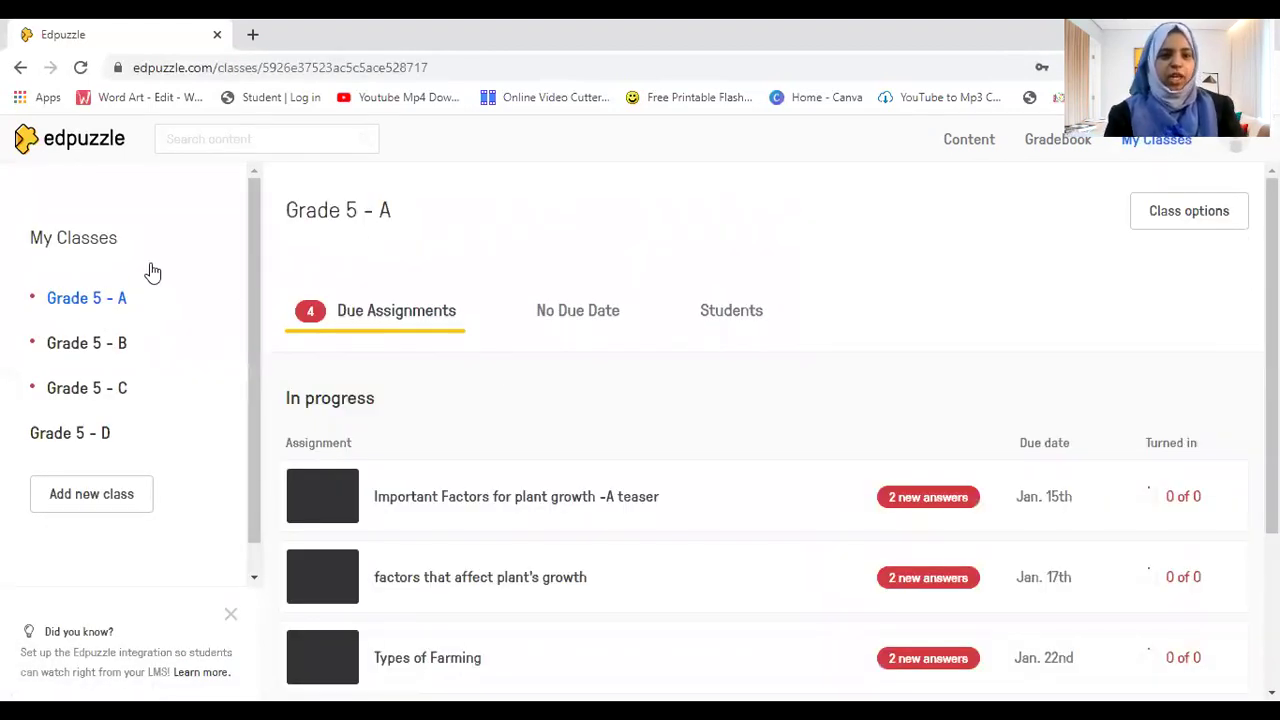
click(71, 494)
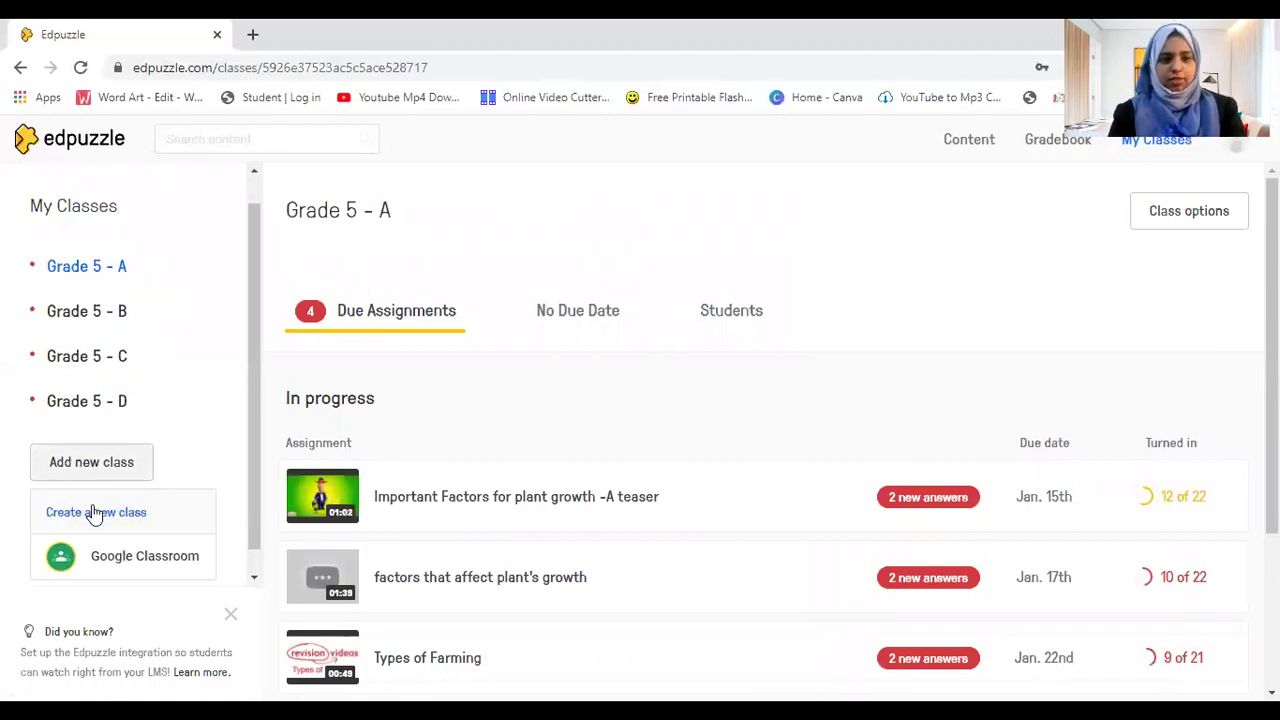
click(92, 508)
text(ng)
key(BackSpace)
key(BackSpace)
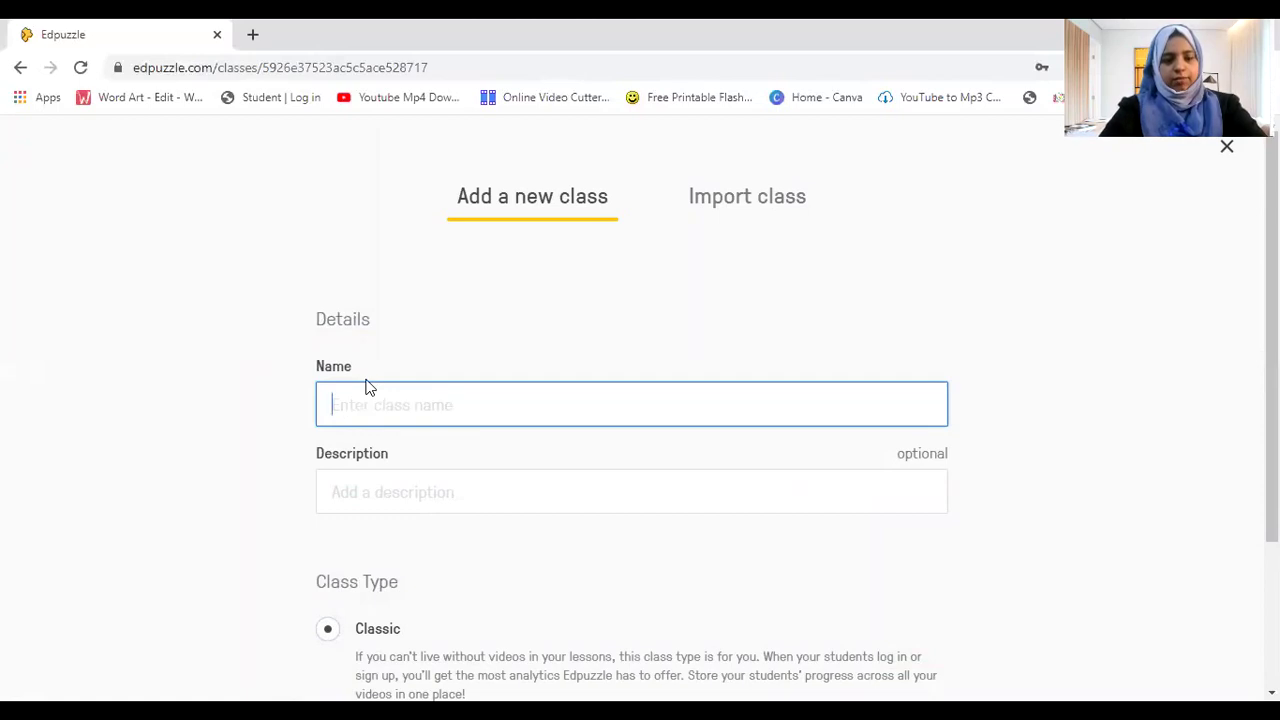
text(Enf)
key(BackSpace)
text(glish)
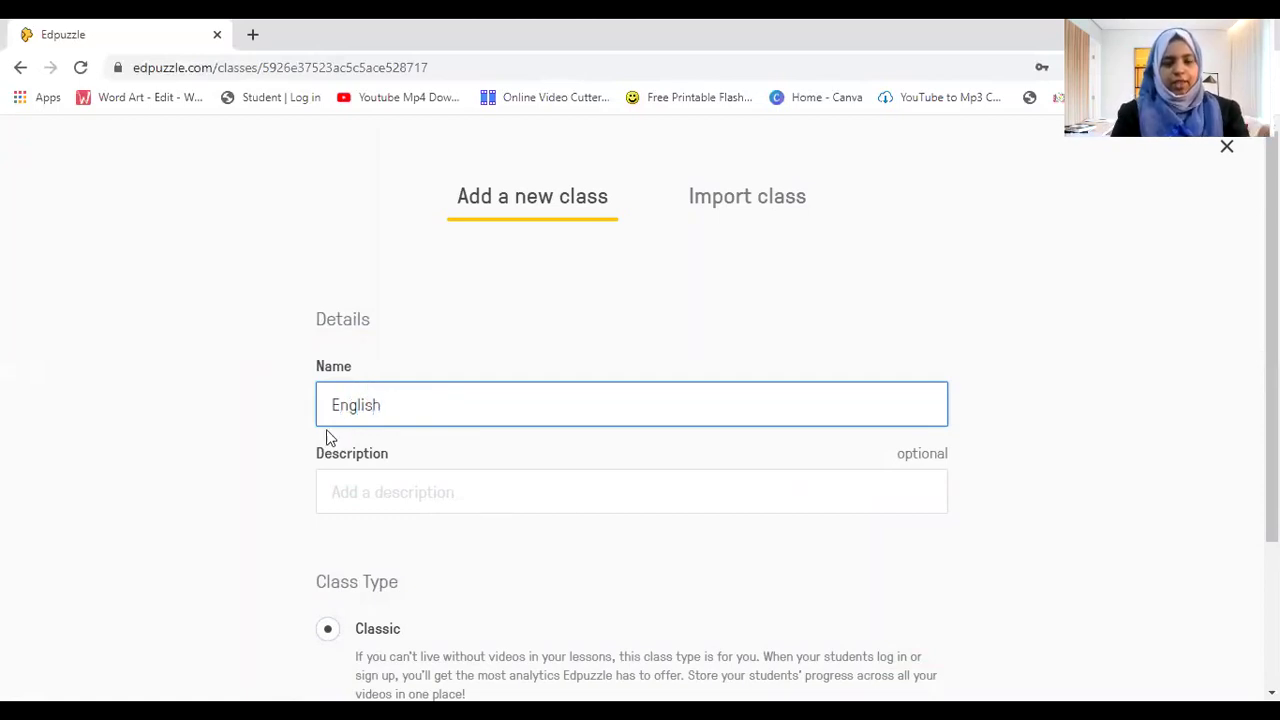
Leave the English class's description blank and set its class type to Open after comparing it with Classic.
click(384, 508)
scroll(640, 400, down, 2)
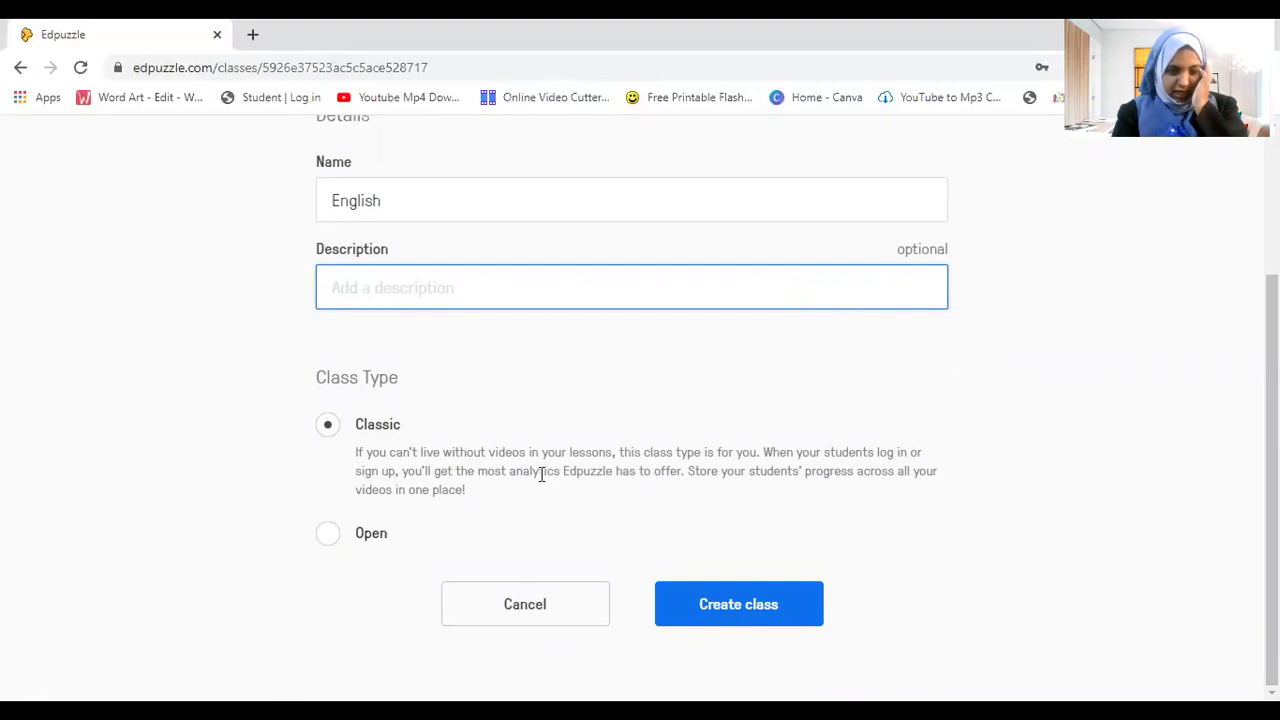
click(333, 536)
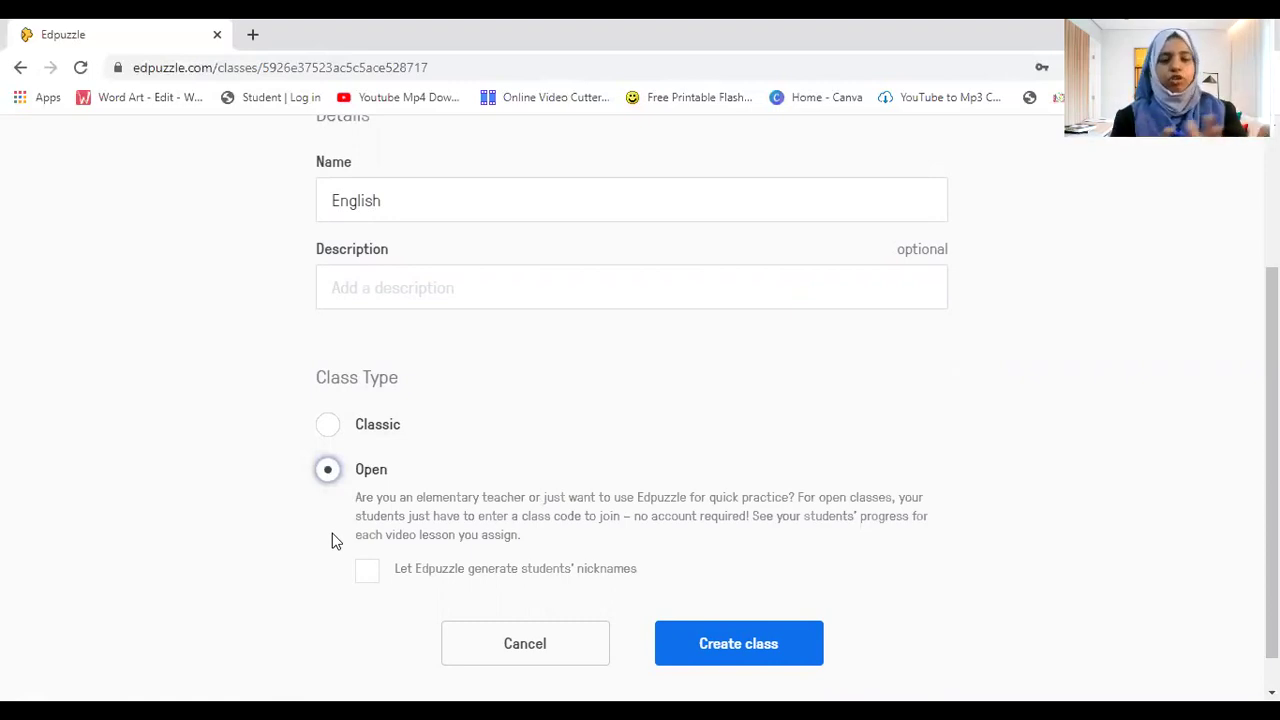
click(330, 425)
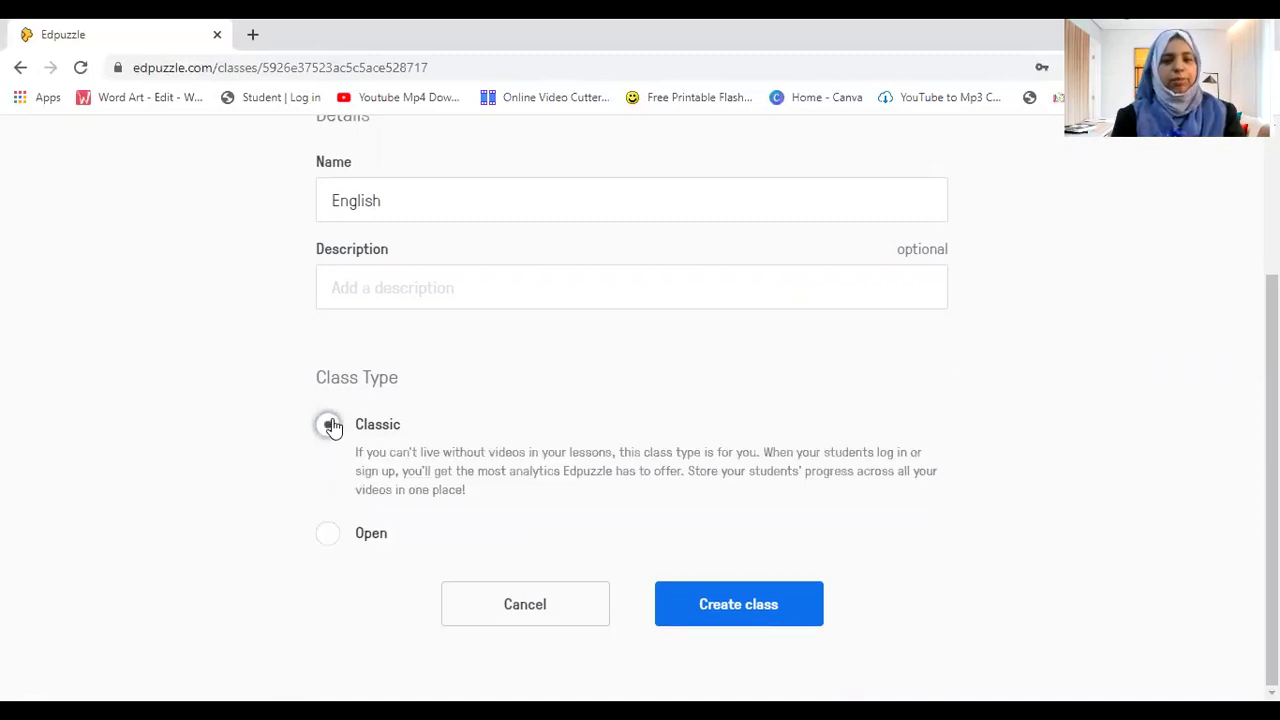
click(336, 539)
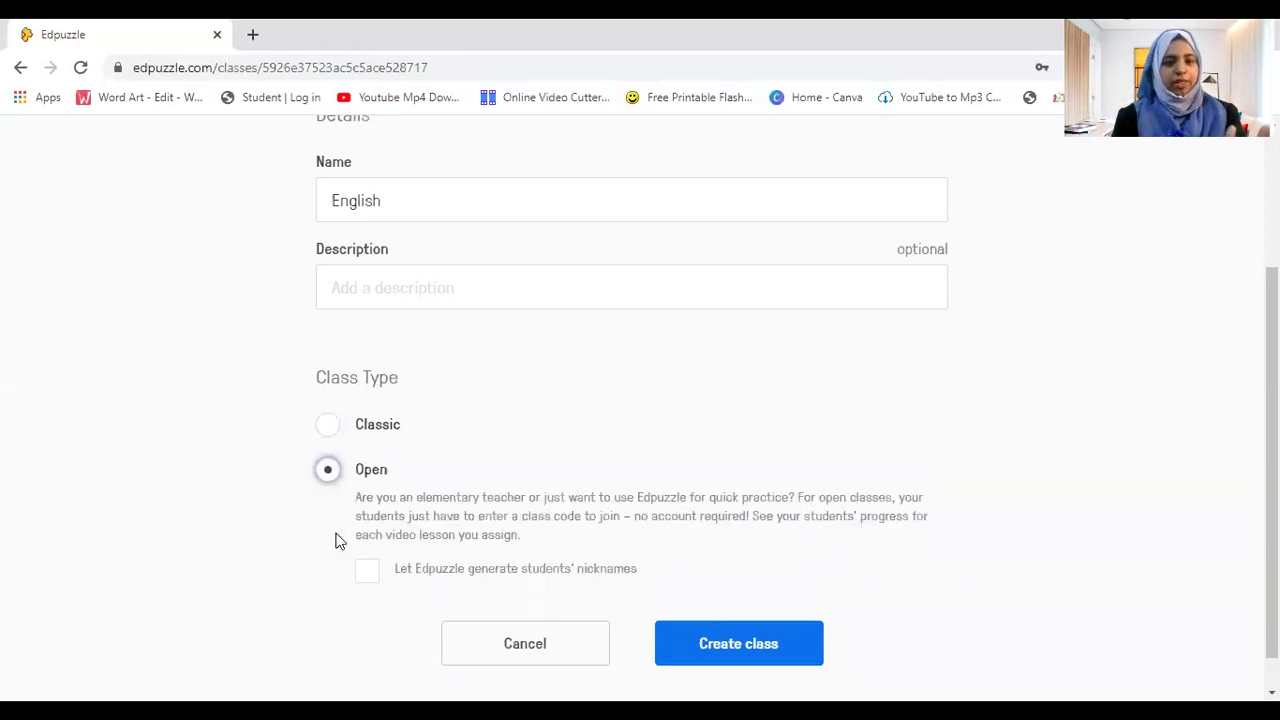
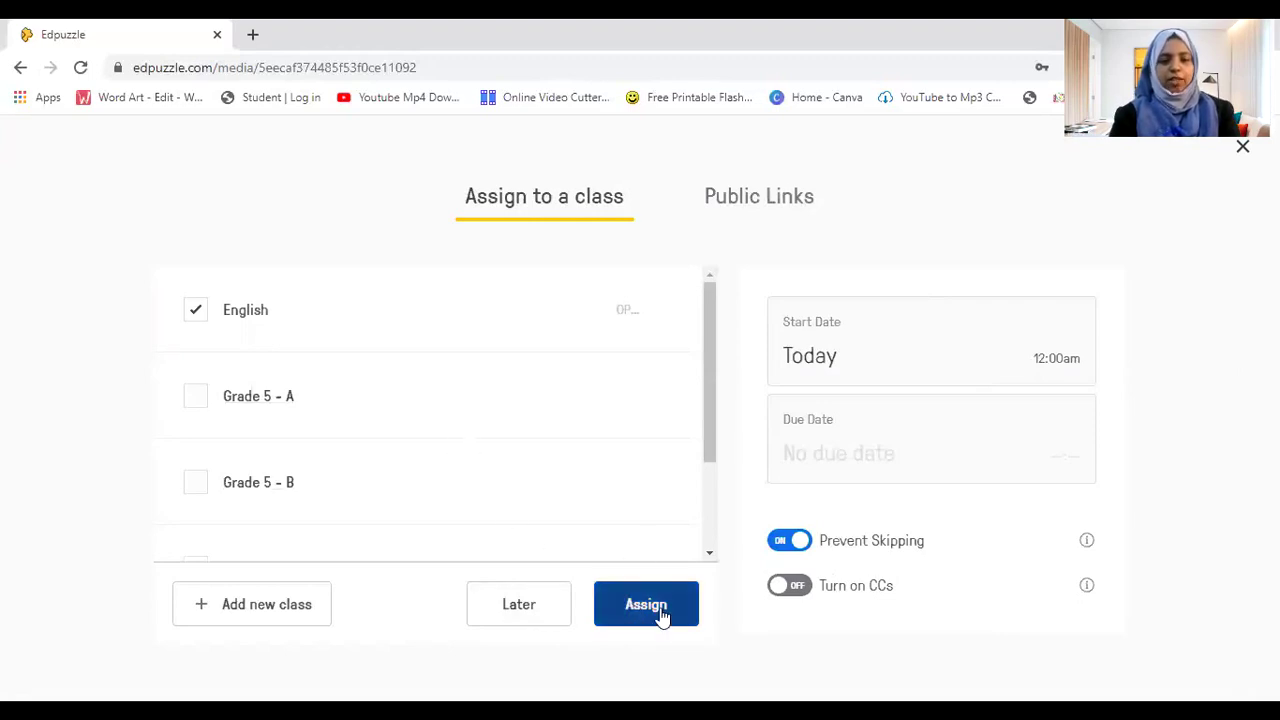
Try to set the assignment's start date to tomorrow and its due date to June 22nd.
click(845, 370)
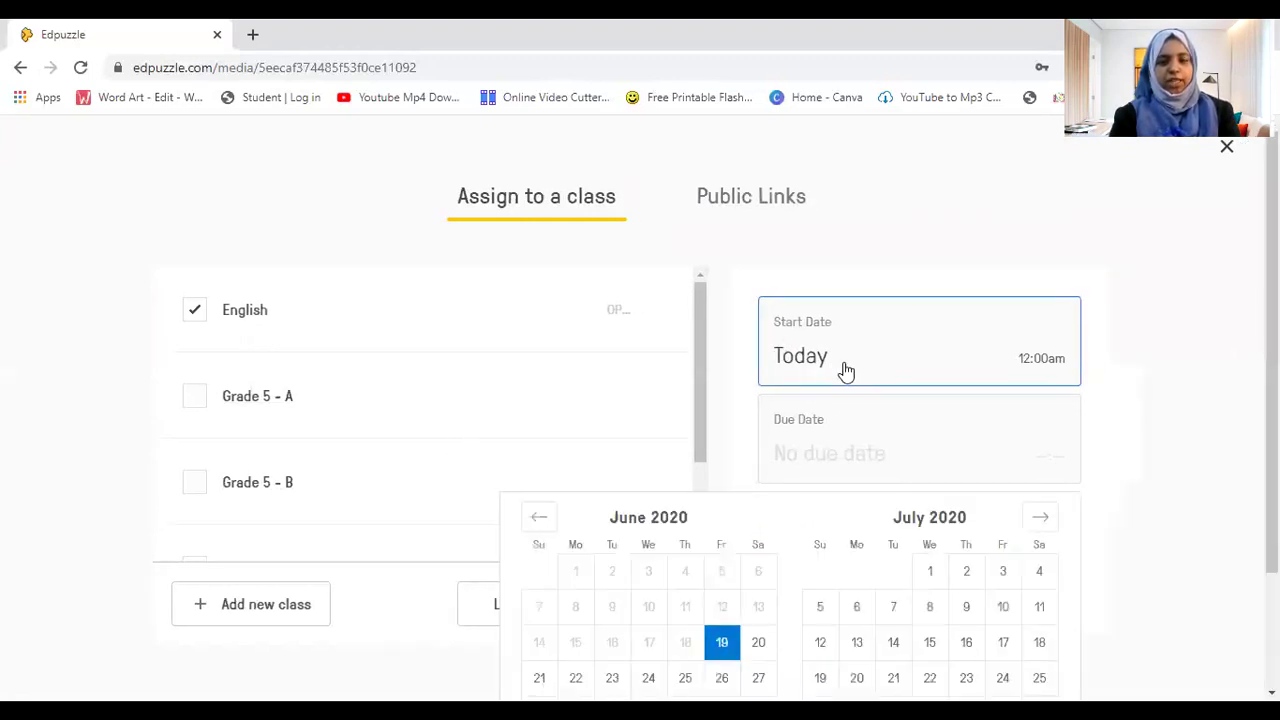
click(762, 642)
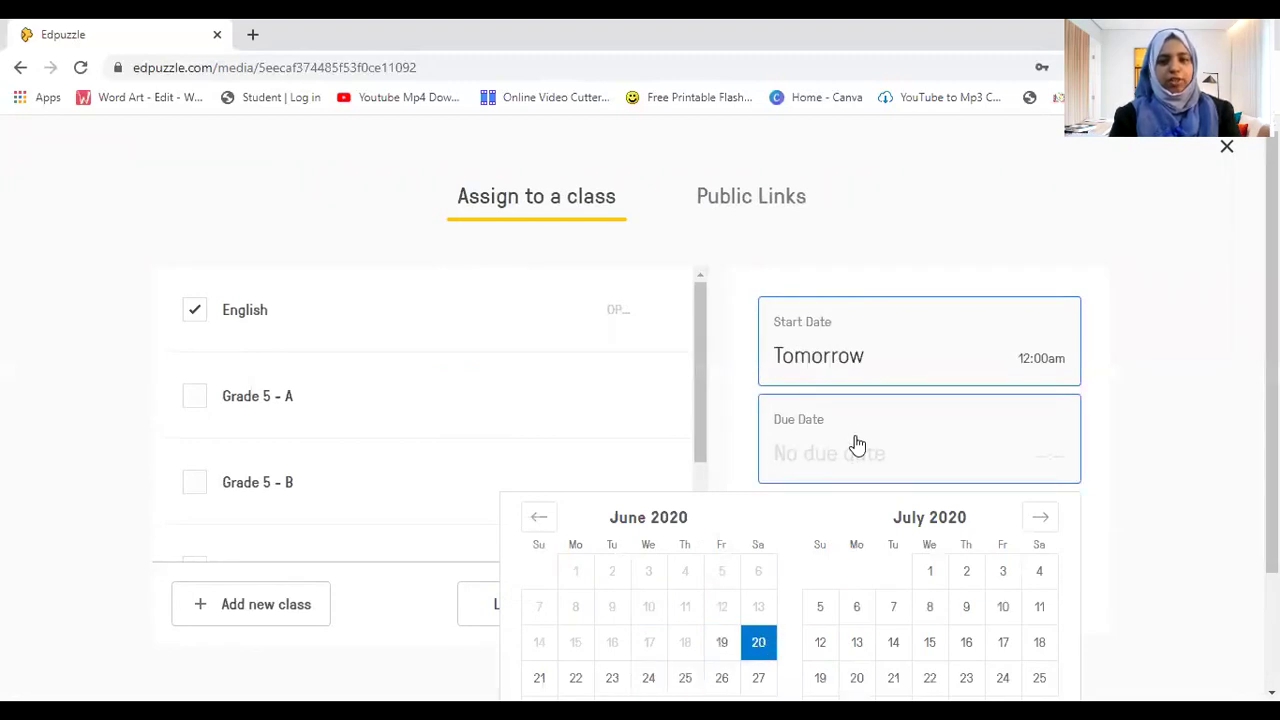
click(853, 444)
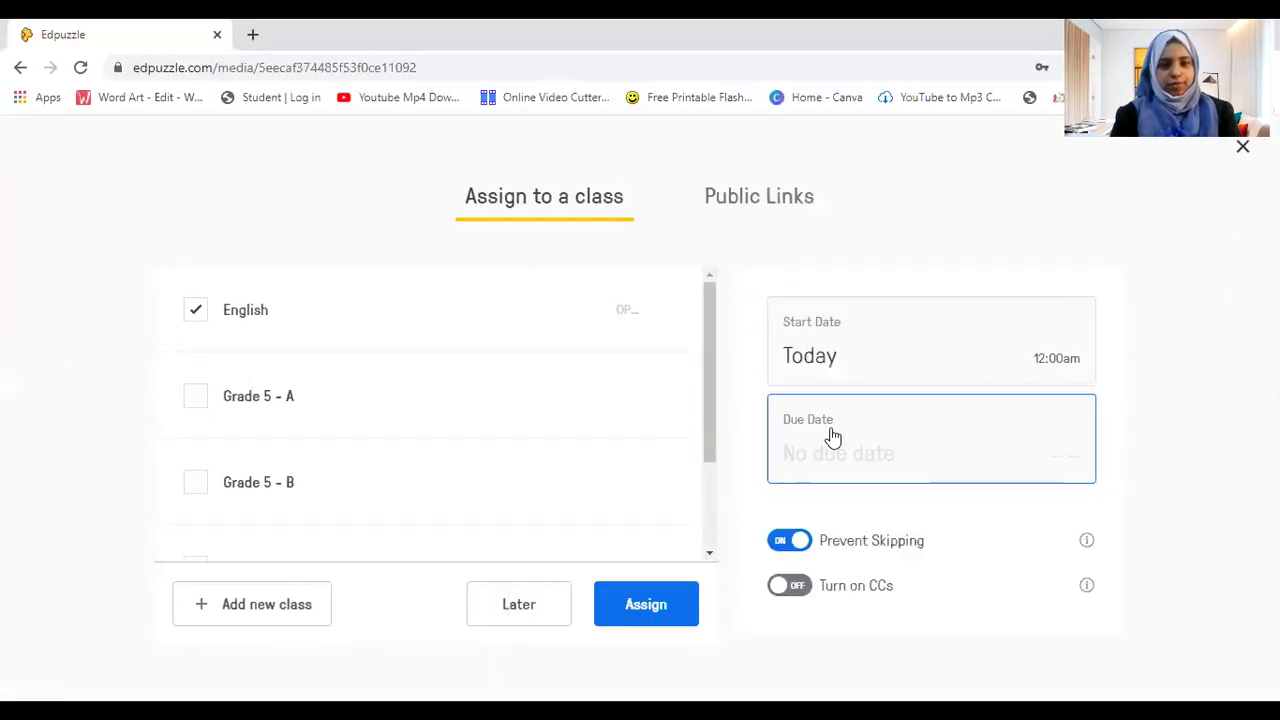
click(826, 455)
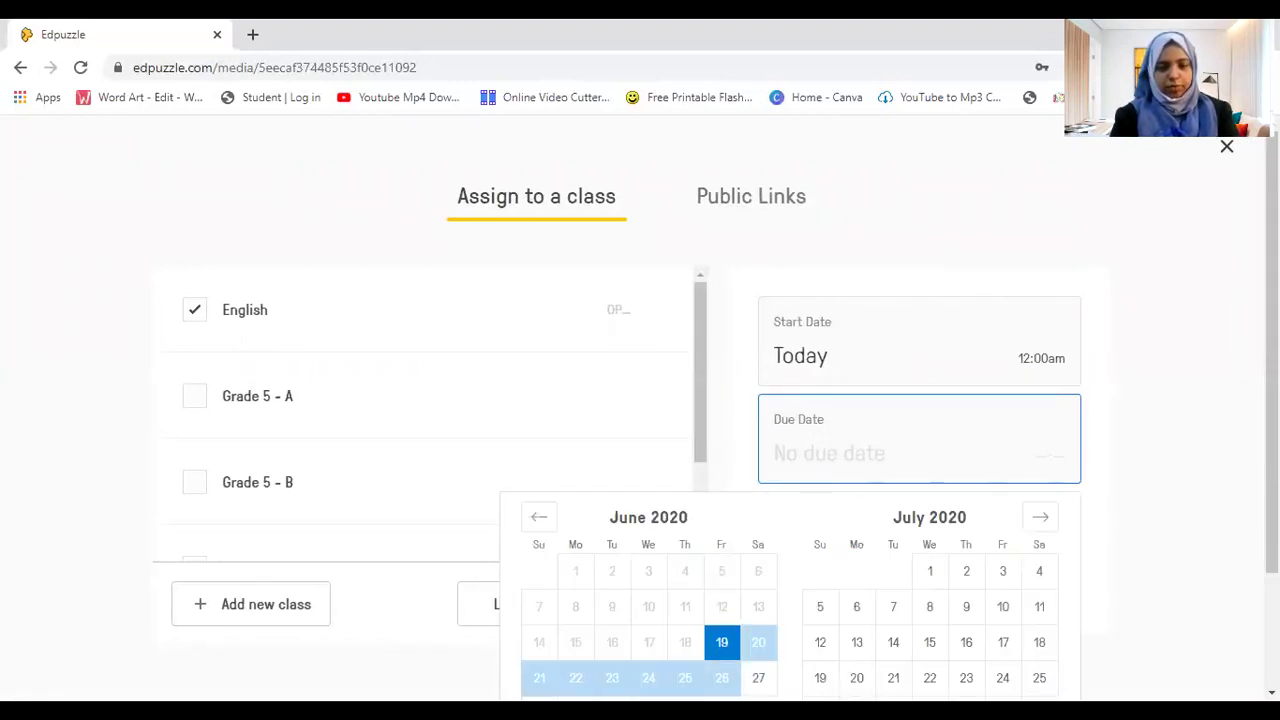
click(575, 678)
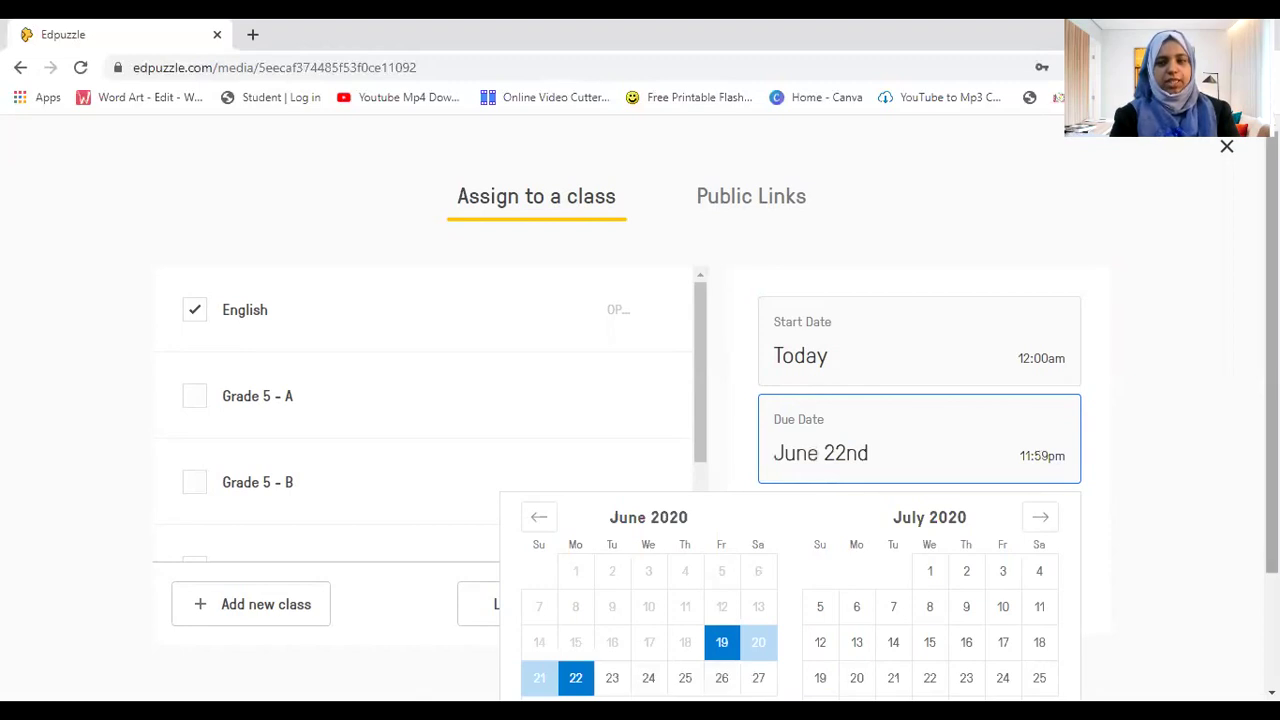
click(1176, 448)
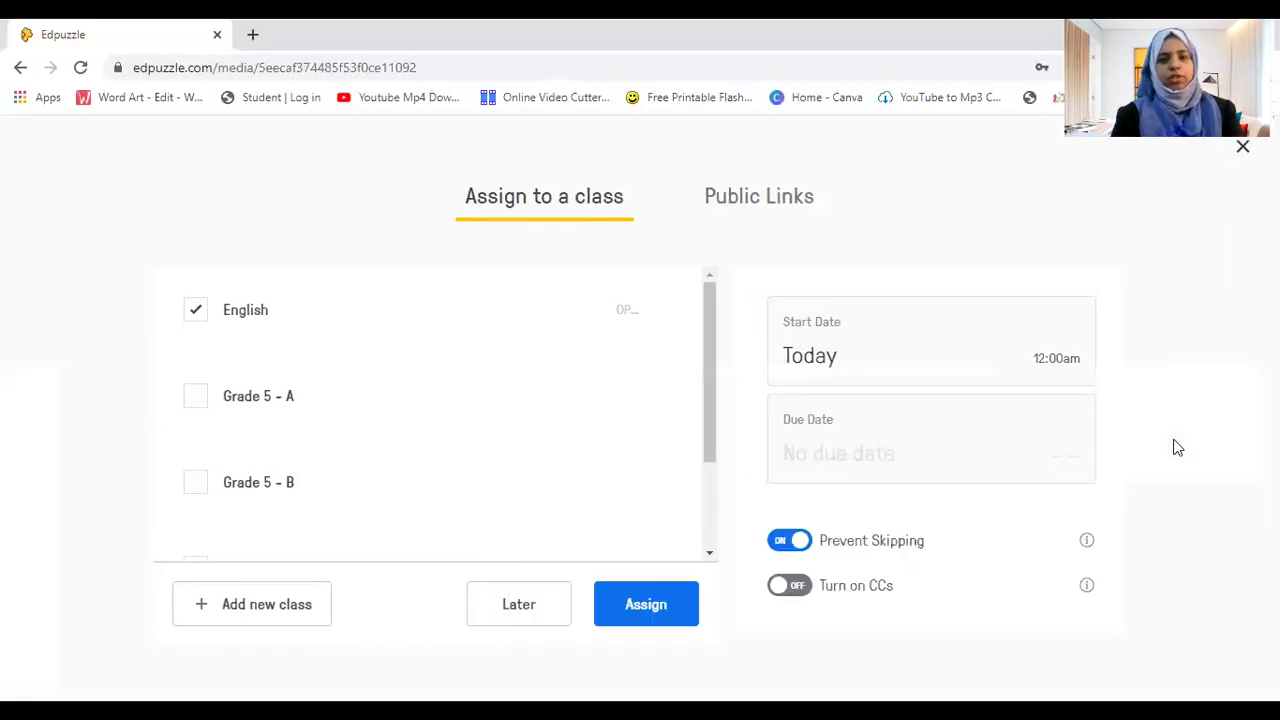
Assign the video to the English class and rename the resulting assignment "Nouns song".
click(633, 614)
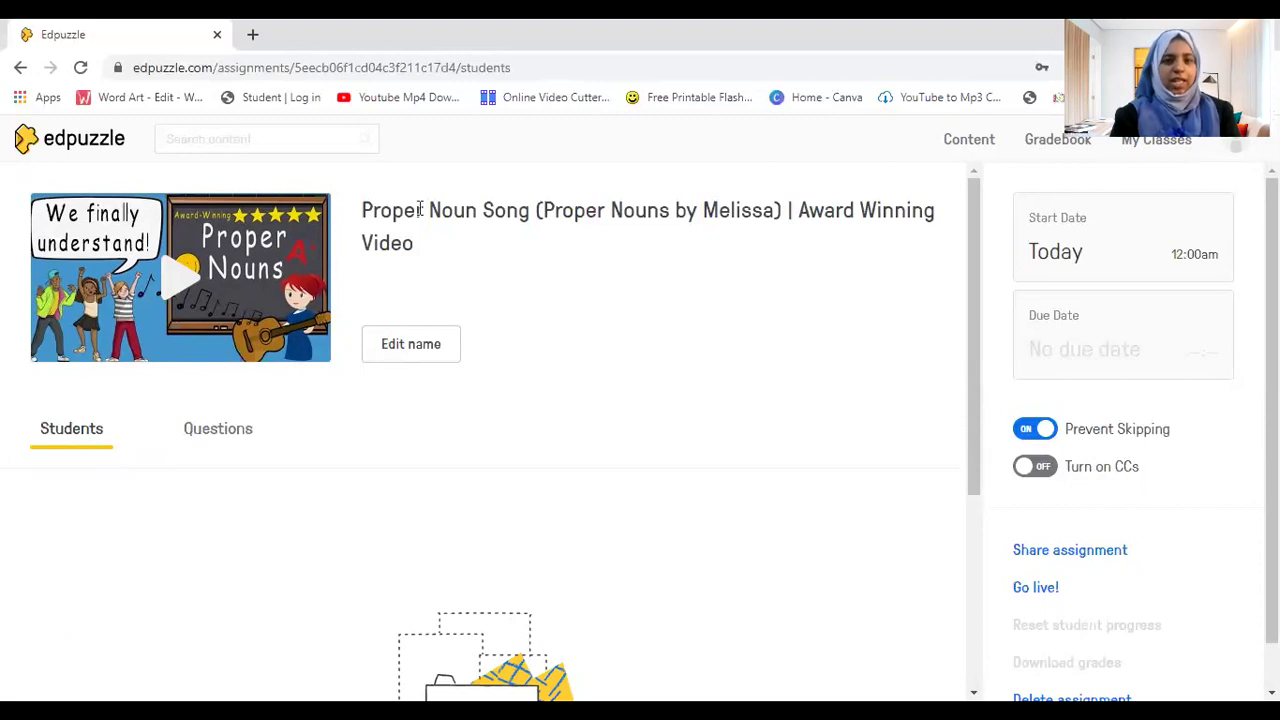
click(426, 355)
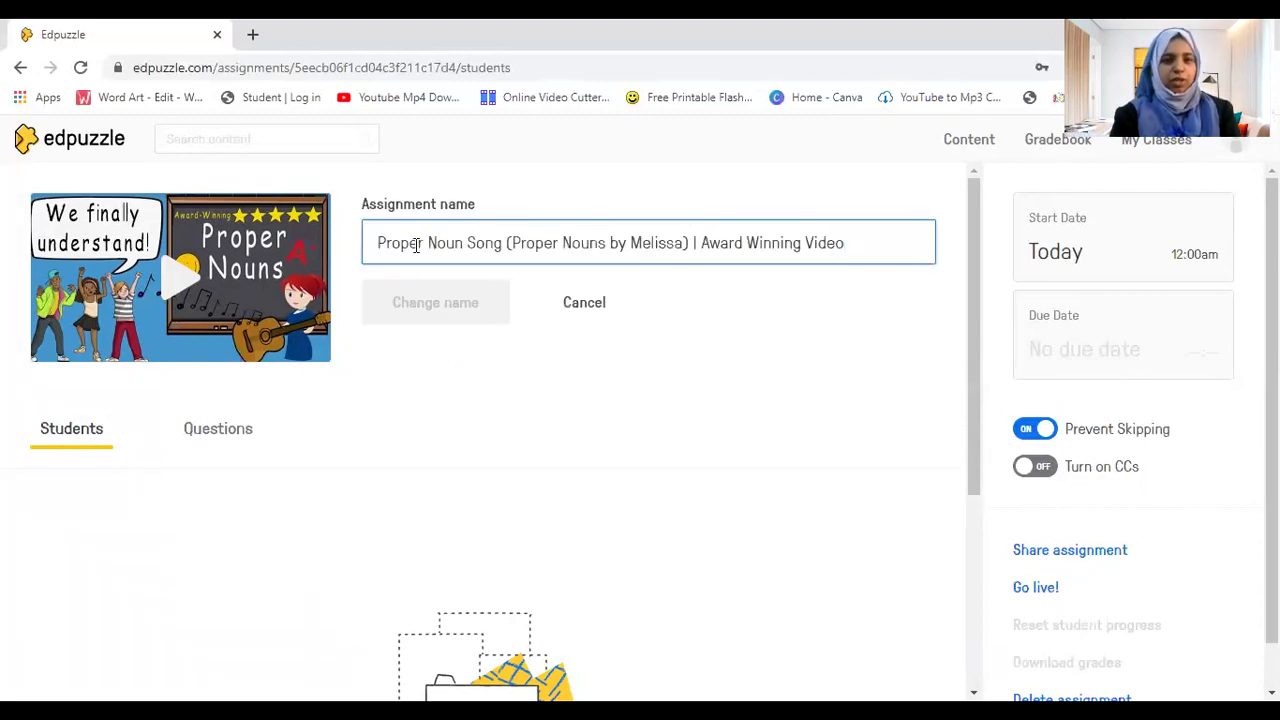
drag(378, 248, 858, 249)
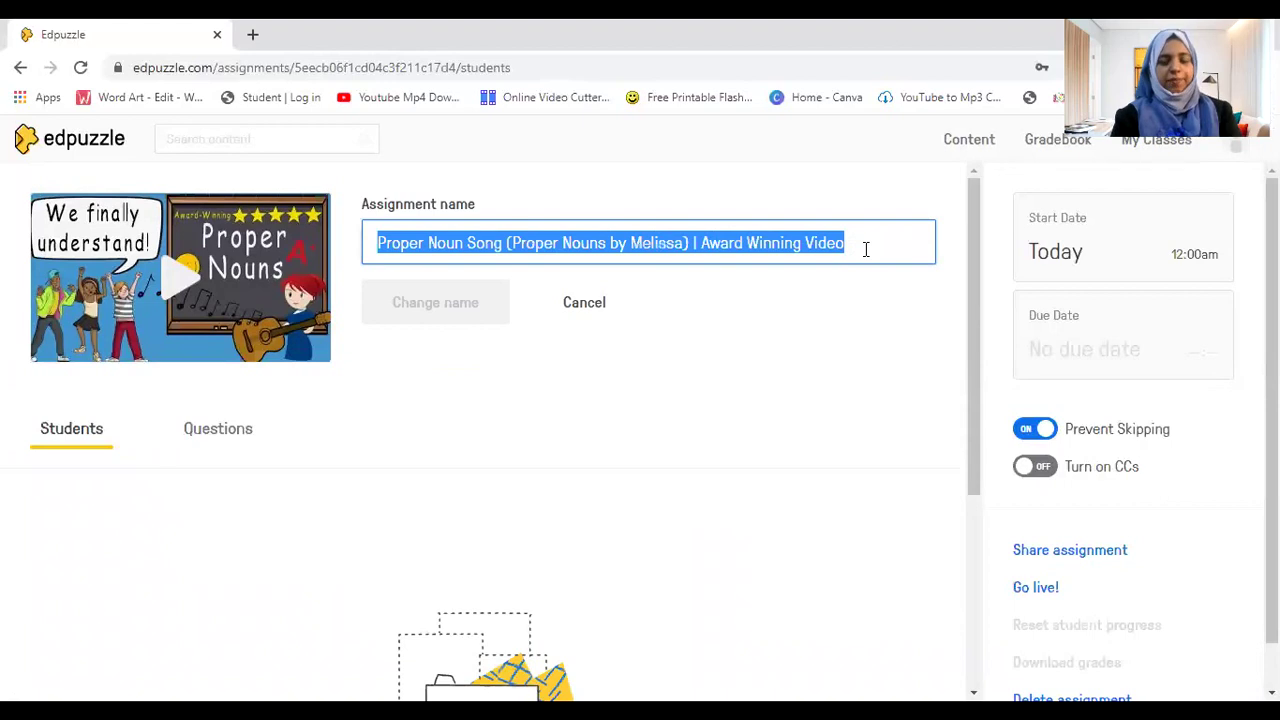
text(Noun)
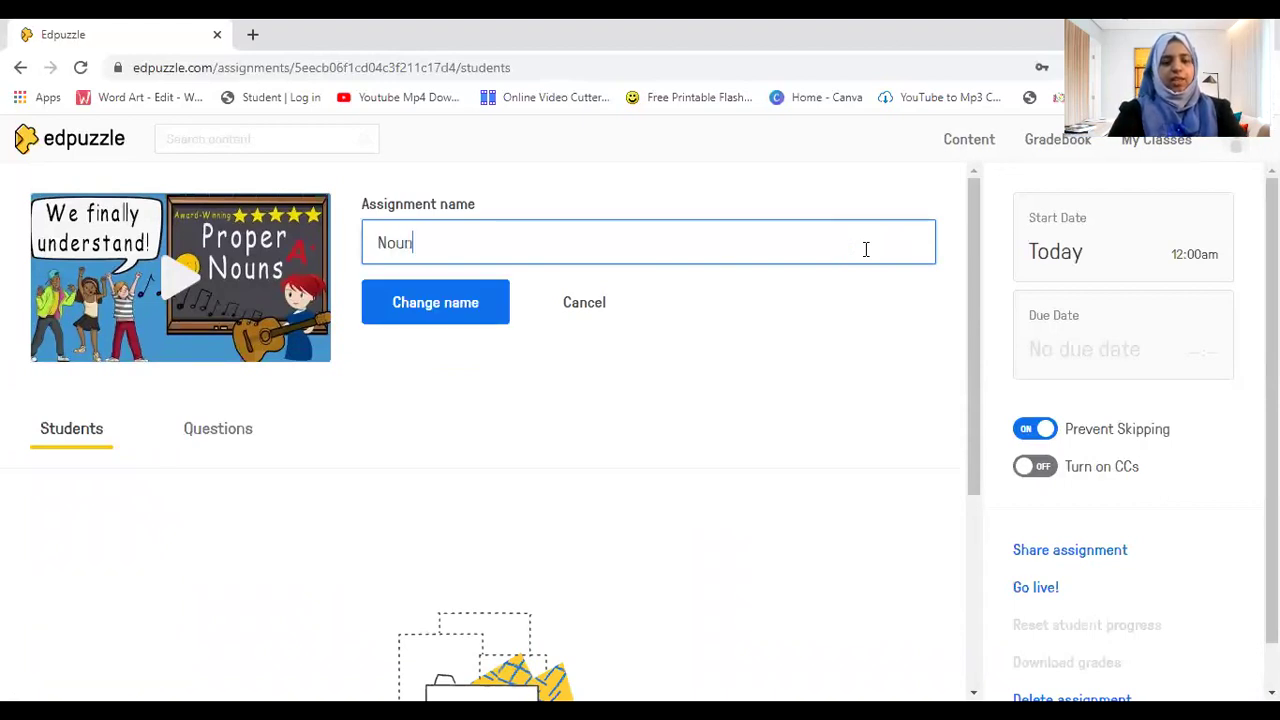
text(s song)
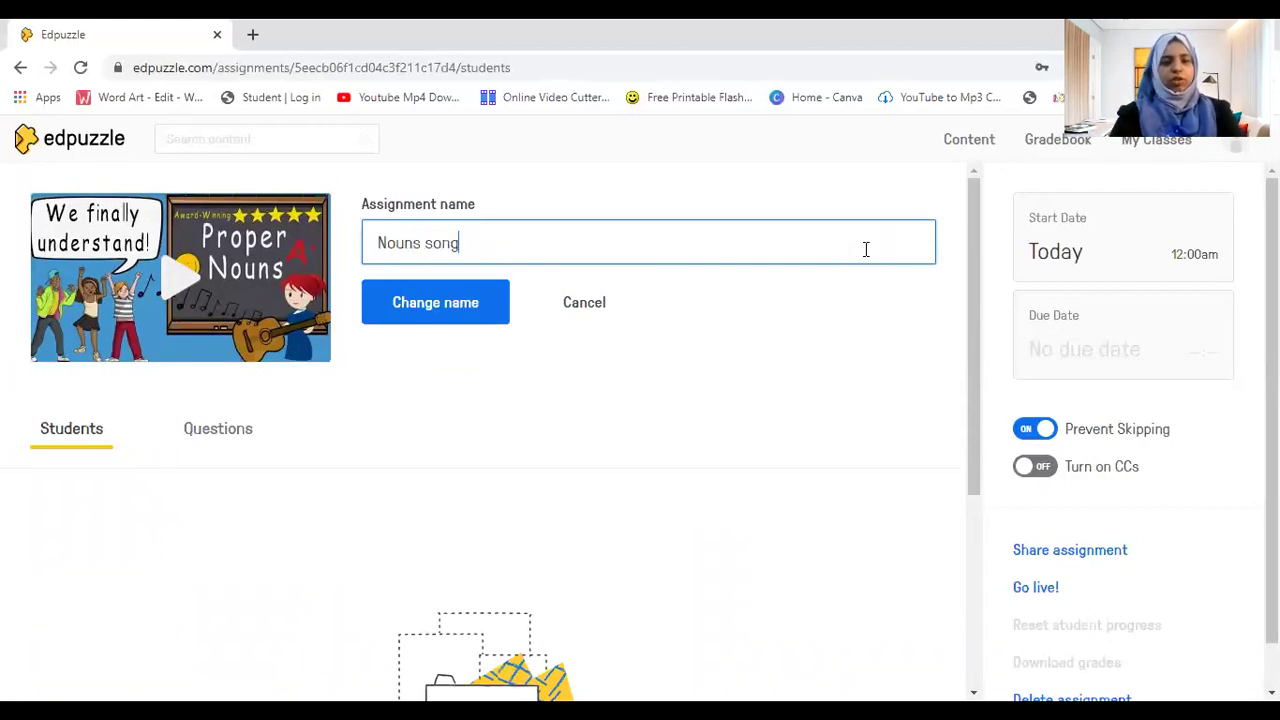
click(424, 323)
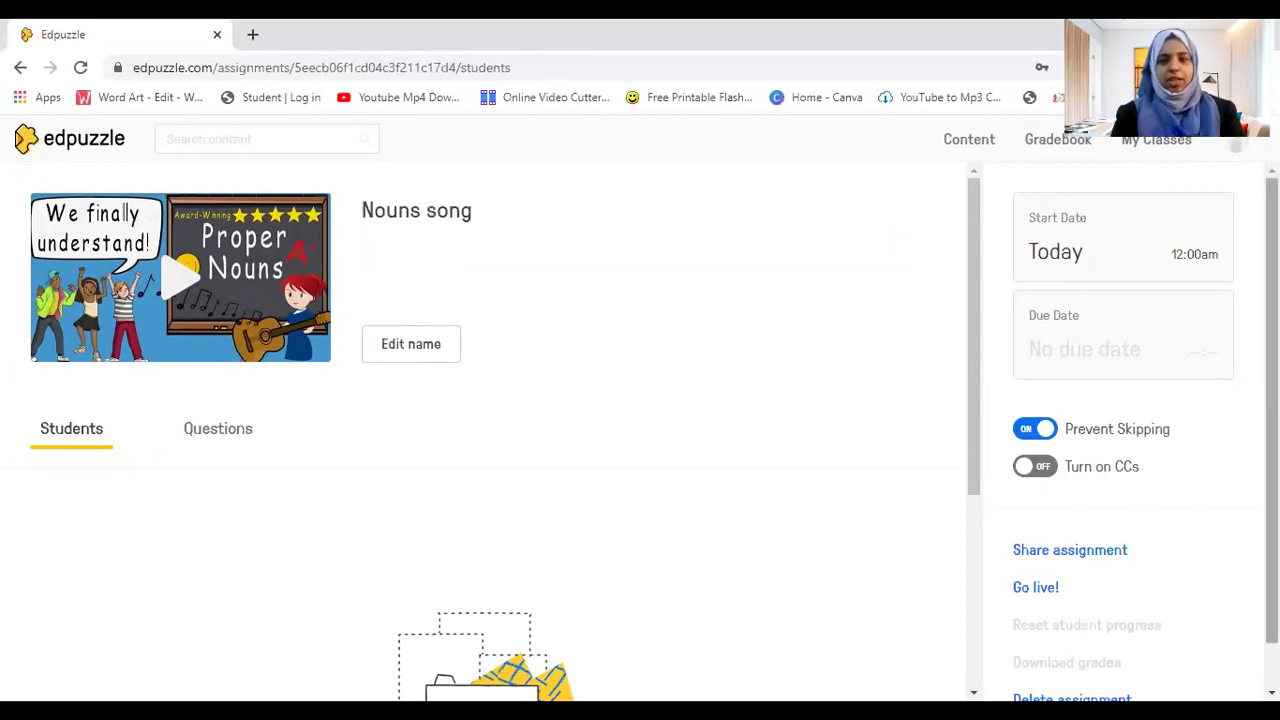
Examine the sharing options for the "Nouns song" assignment, including its link and embed code, and close them.
scroll(1272, 400, down, 1)
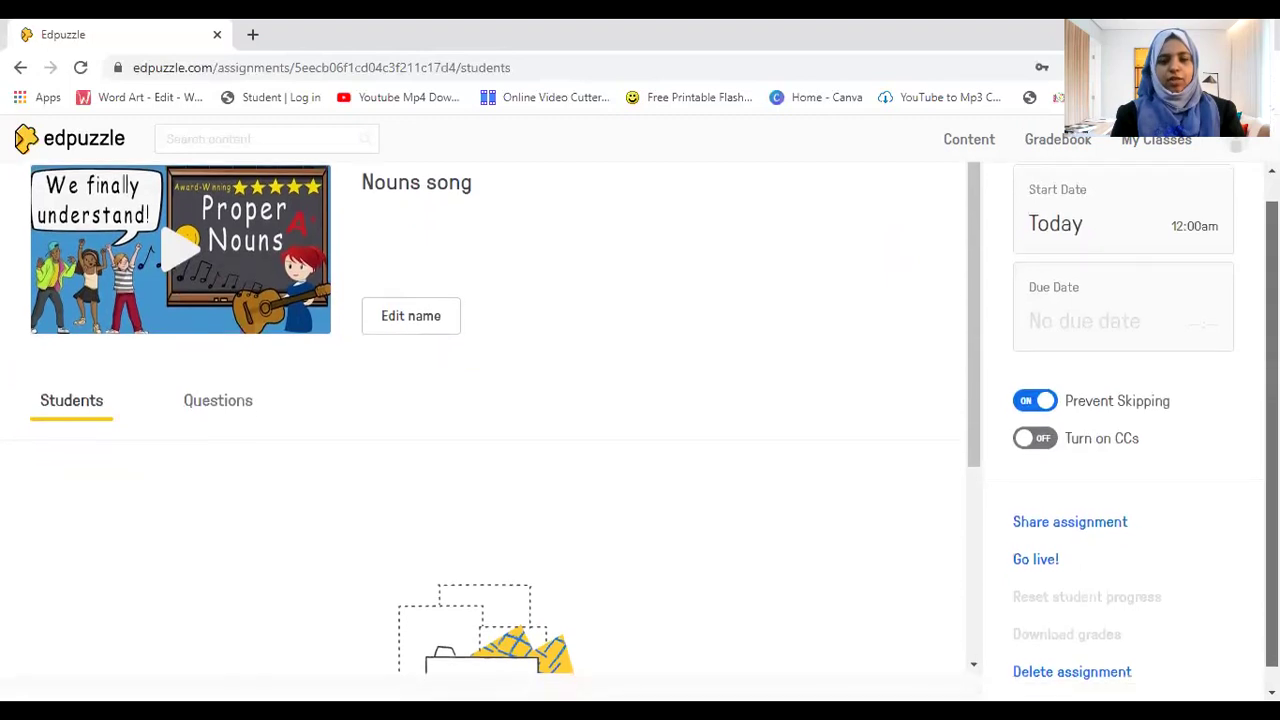
click(1084, 522)
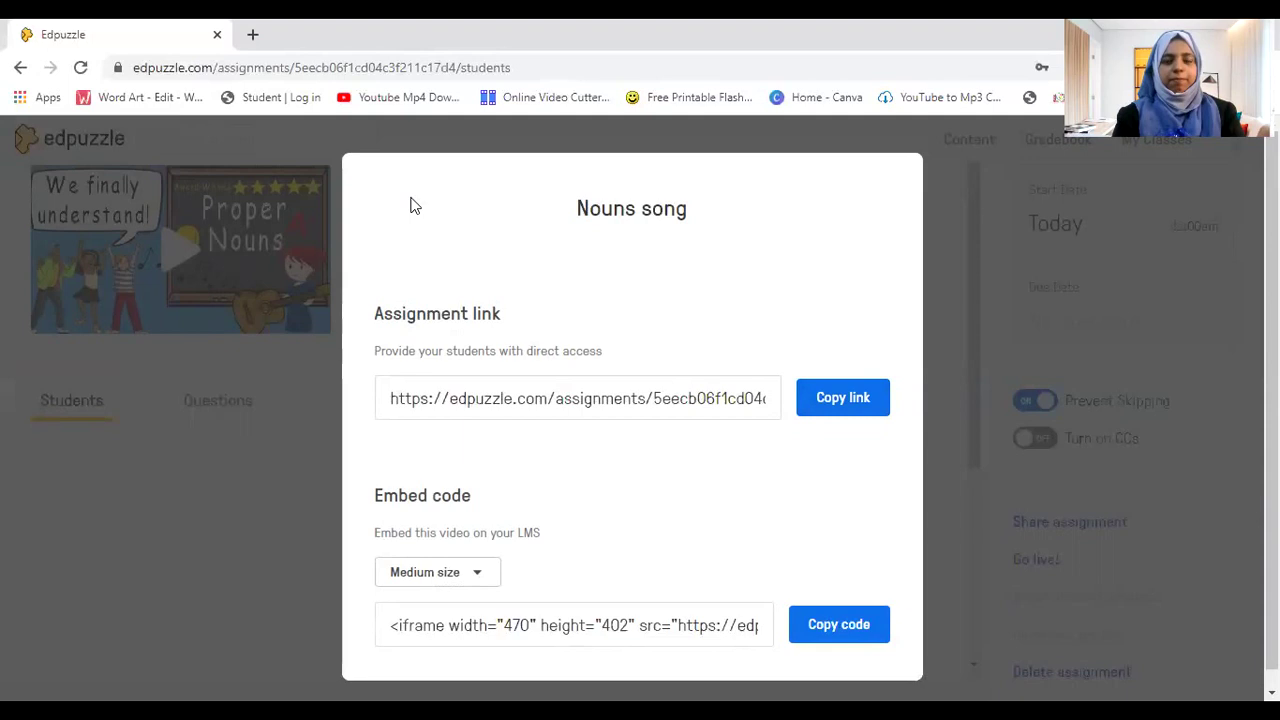
key(Escape)
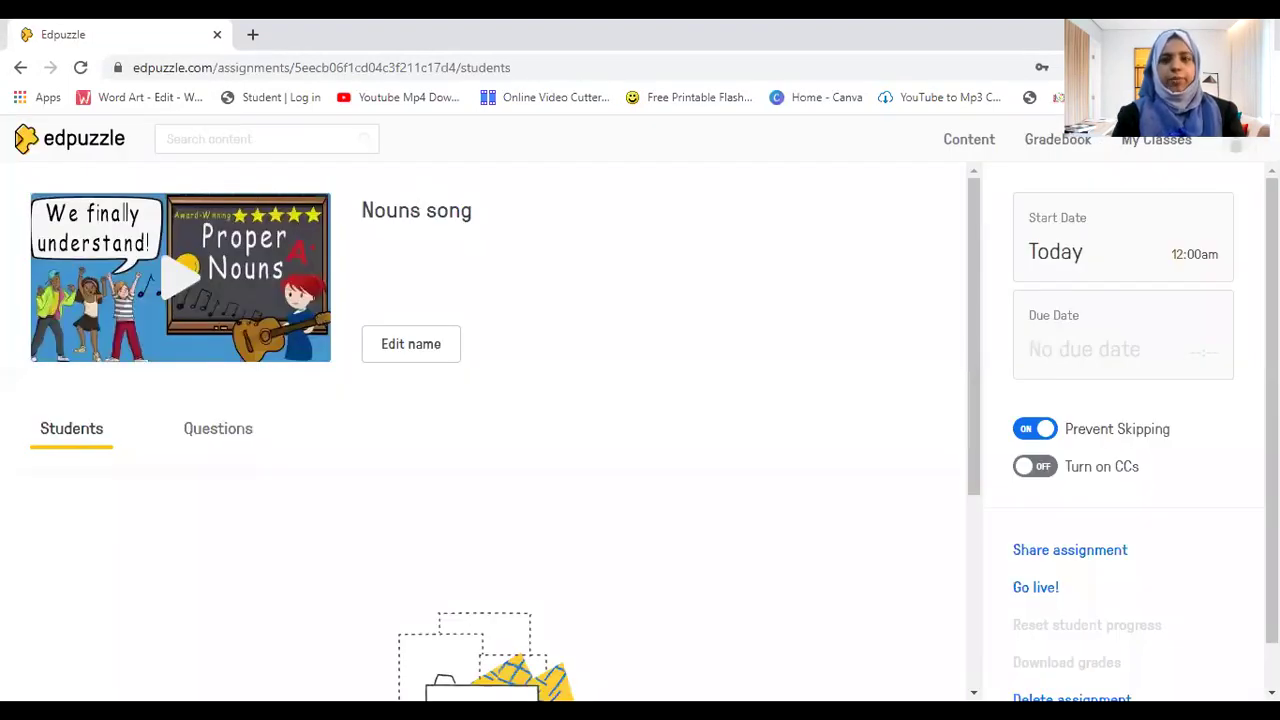
Open the existing video "Important Factors for plant growth -A teaser" from My Content.
click(970, 137)
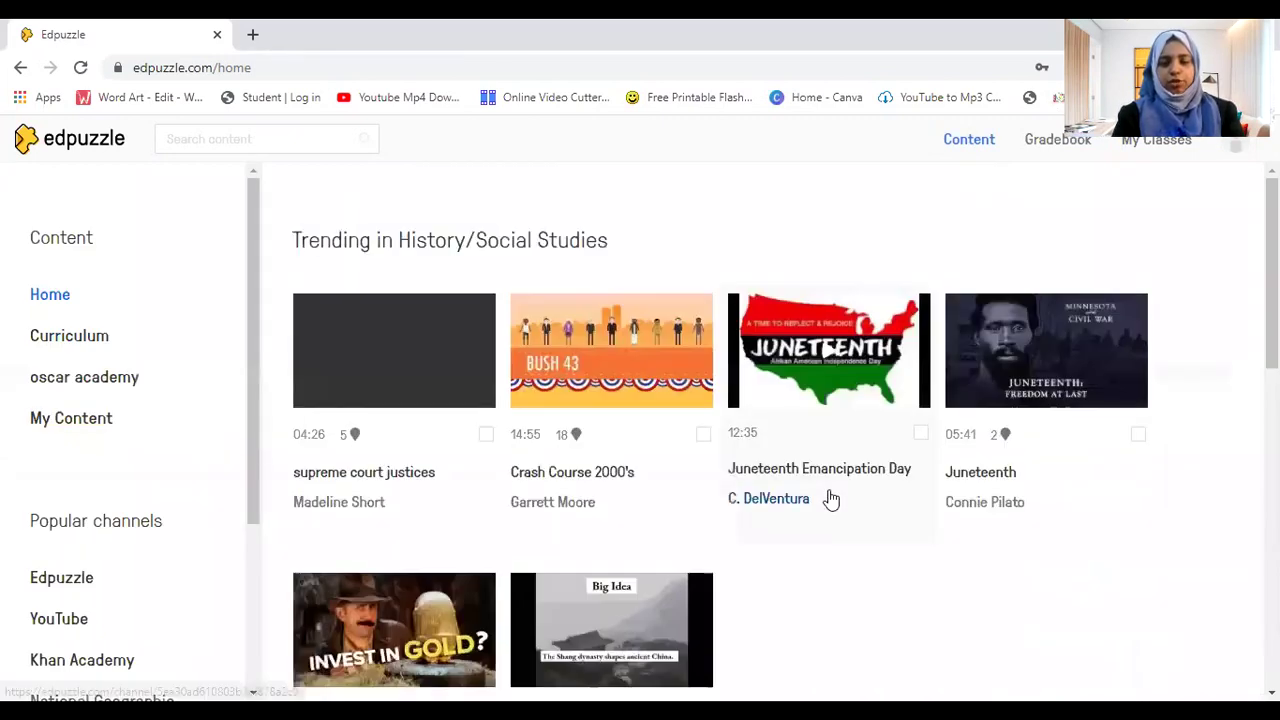
click(88, 428)
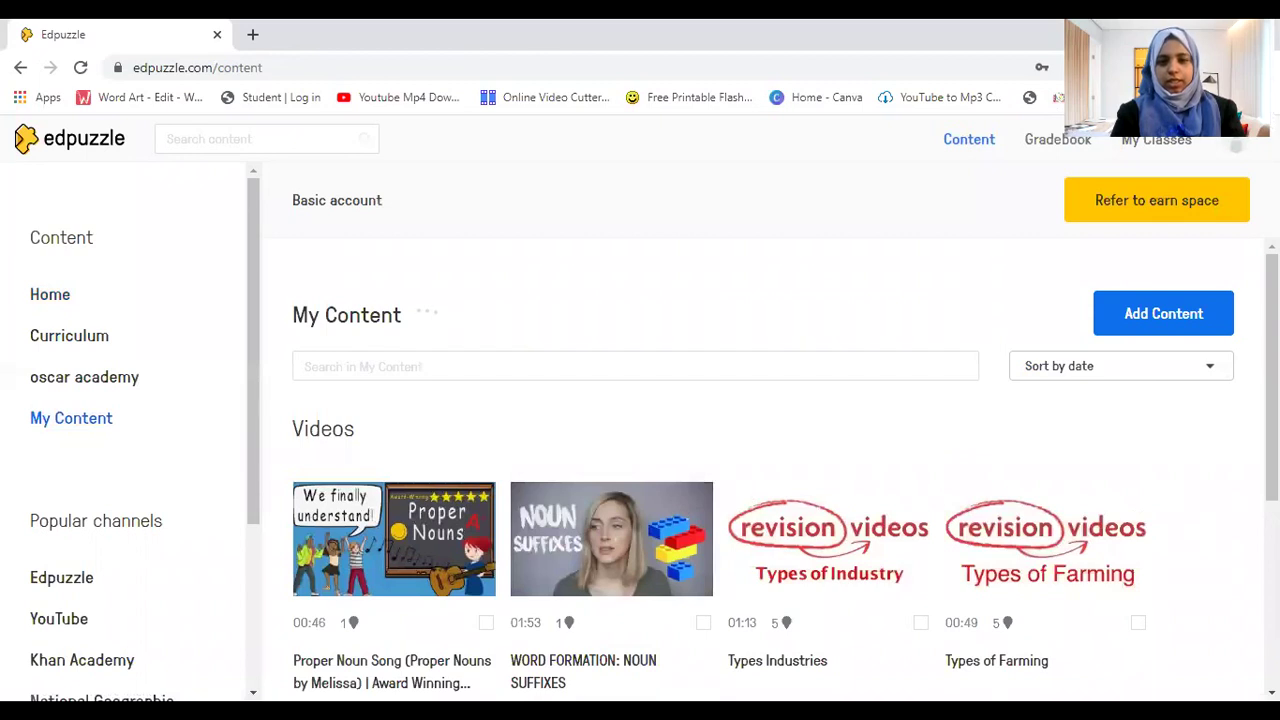
scroll(640, 500, down, 2)
click(381, 563)
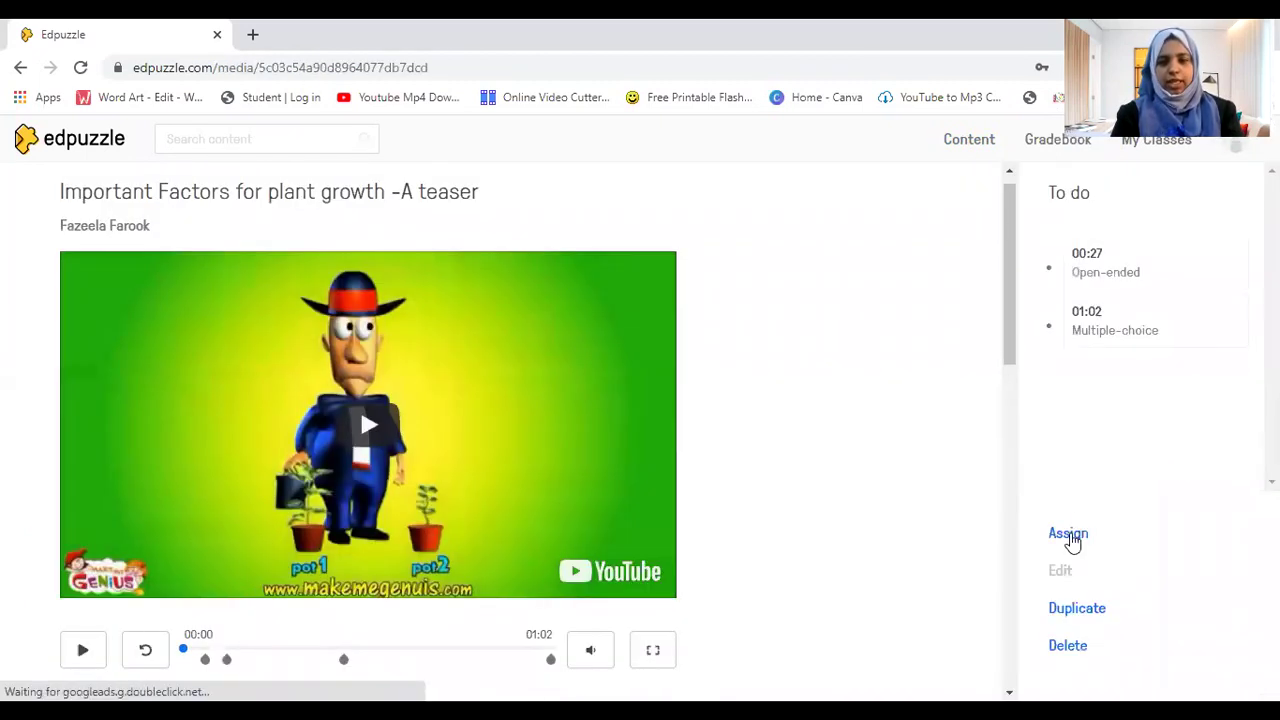
Assign the plant growth video to the English class and copy its assignment link for sharing with students.
click(1068, 535)
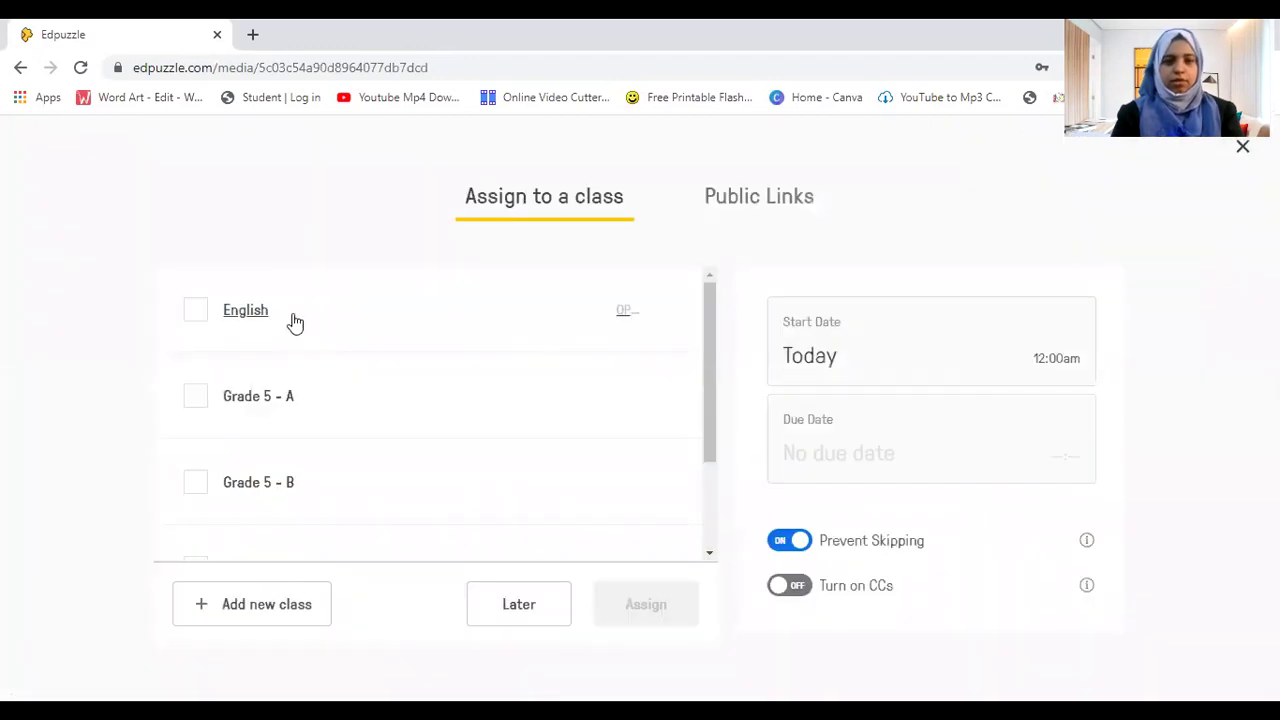
click(290, 318)
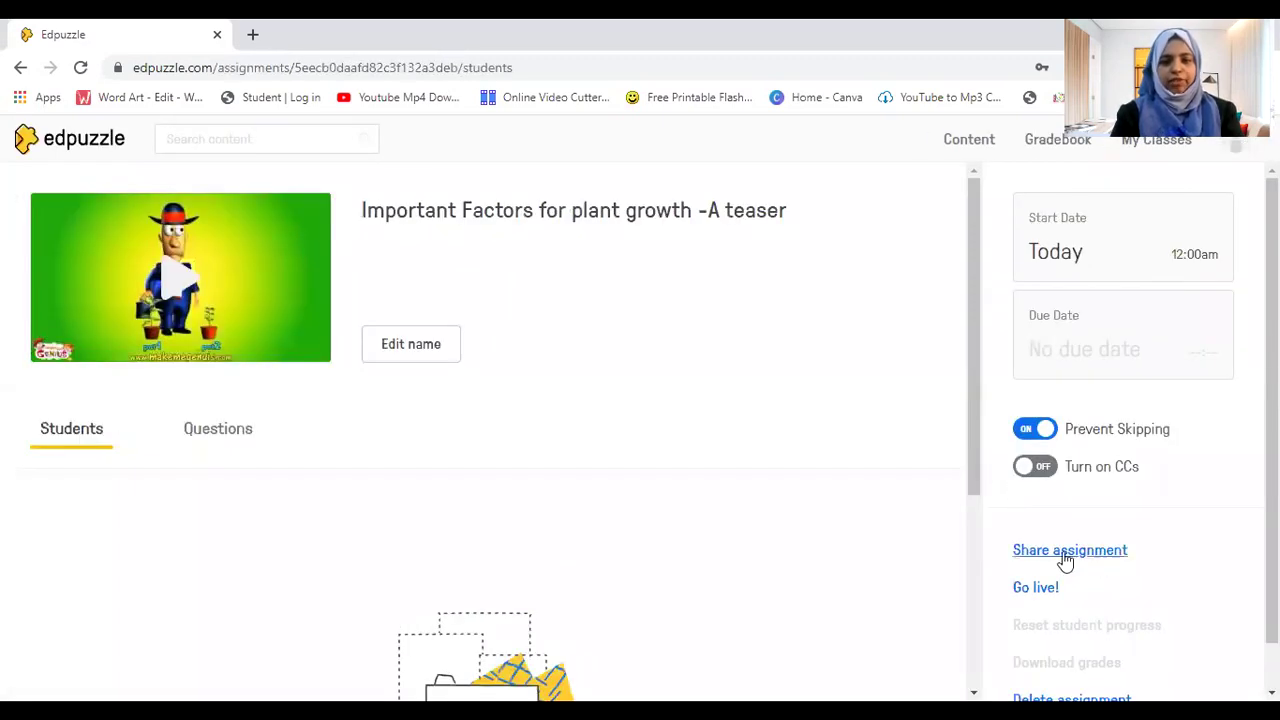
click(1071, 553)
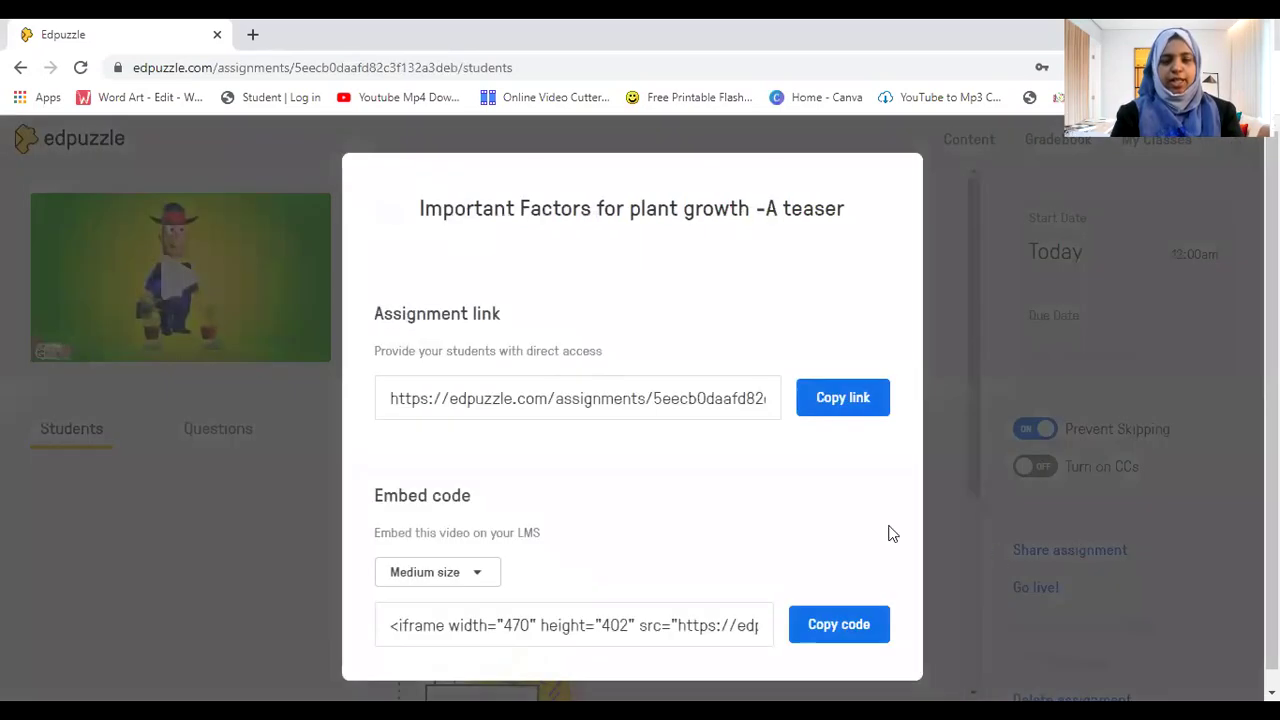
click(848, 408)
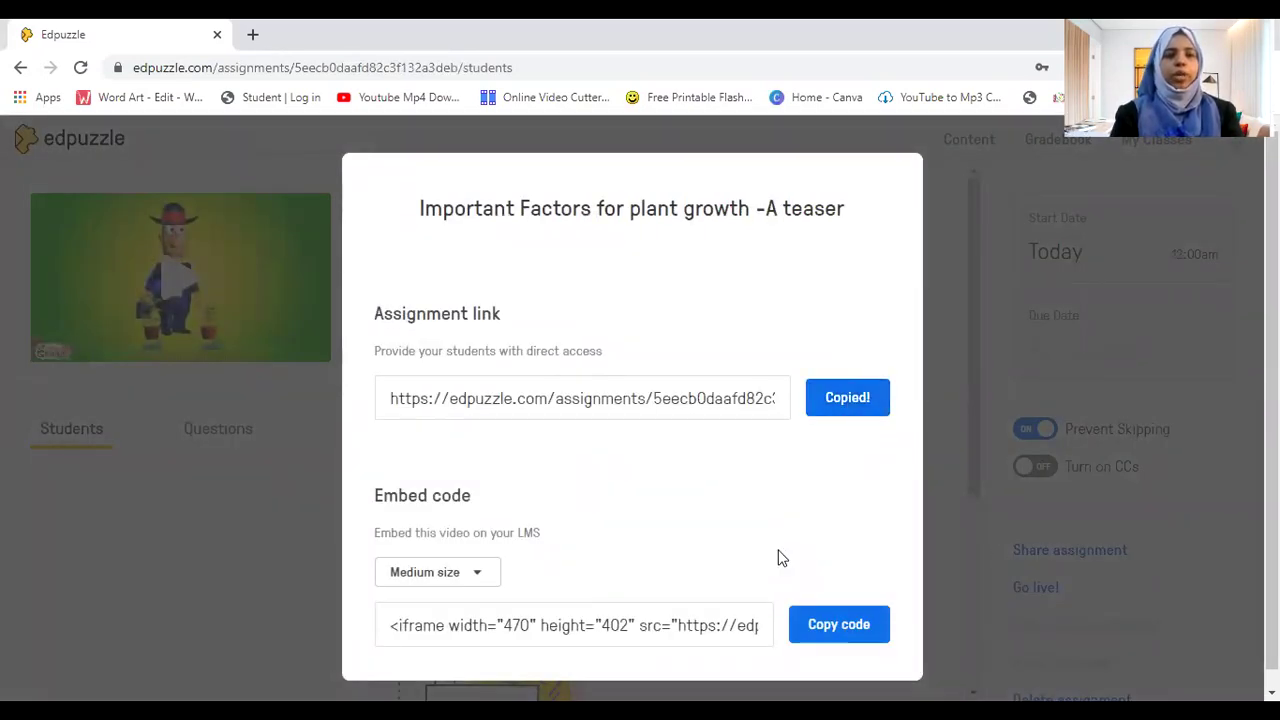
Open the copied assignment link in a new browser tab and join the open English class with a student nickname.
click(252, 34)
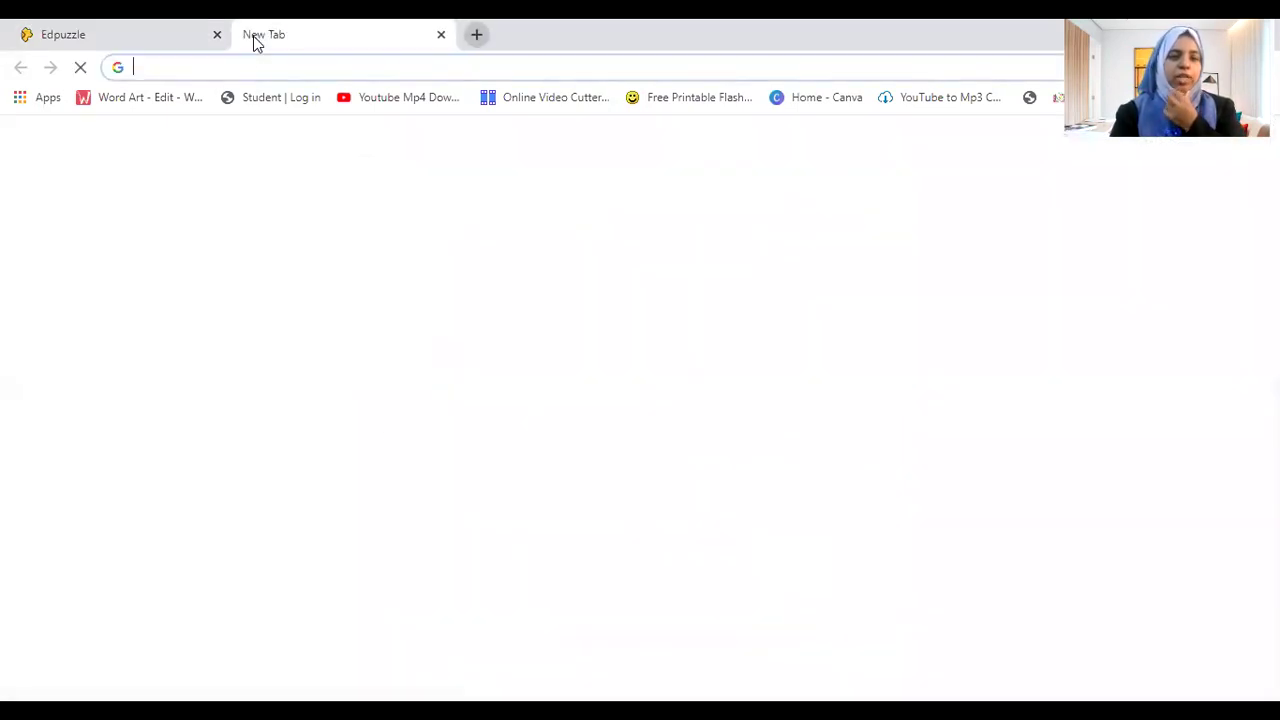
click(273, 65)
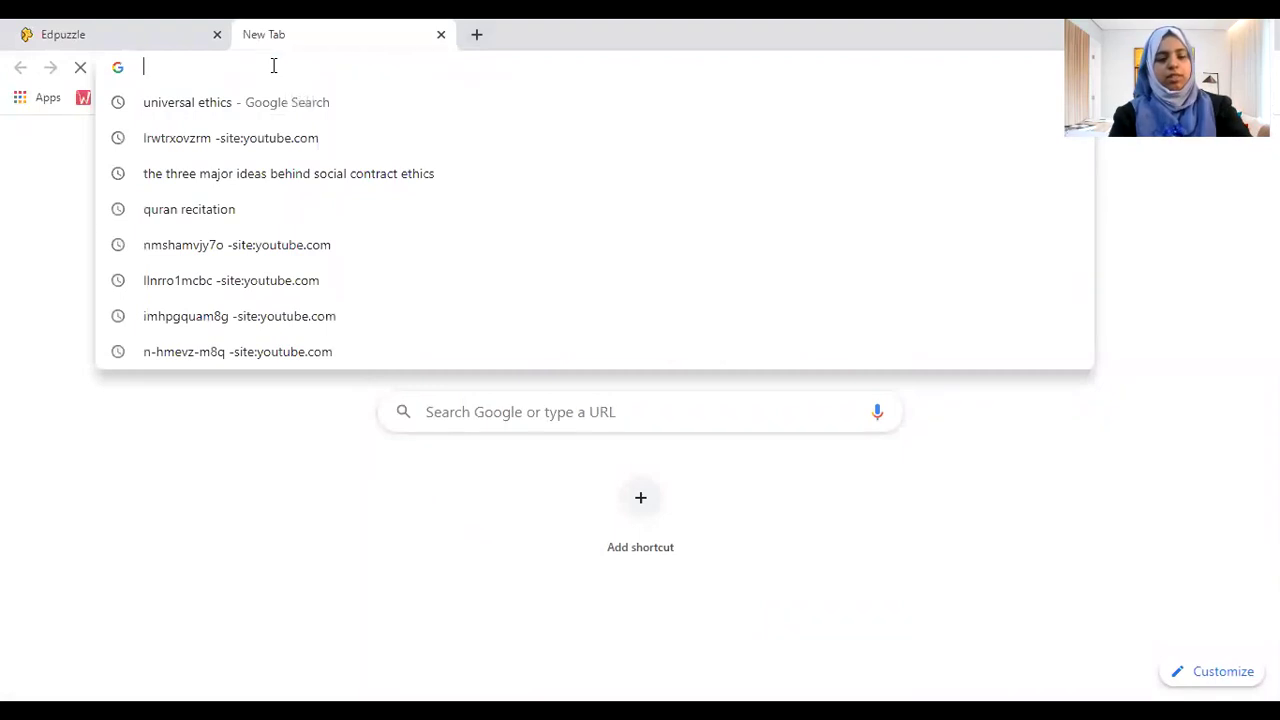
key(ctrl+v)
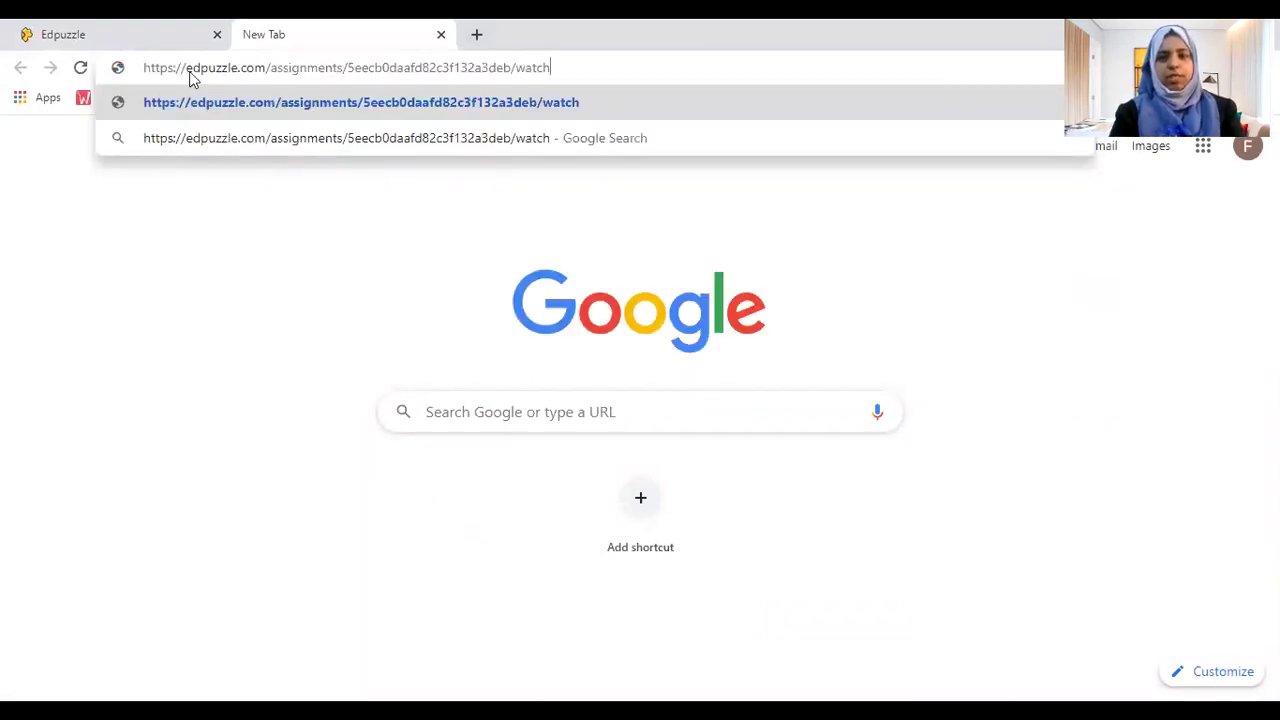
key(Return)
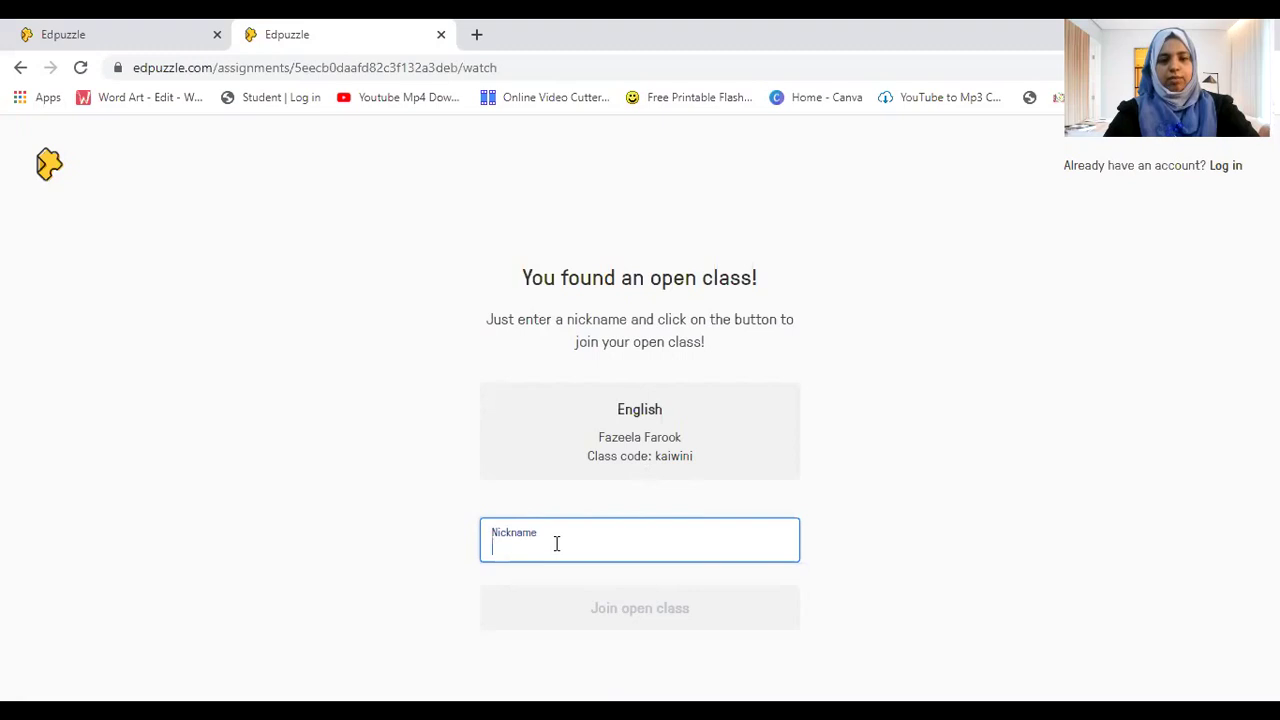
text(Sam)
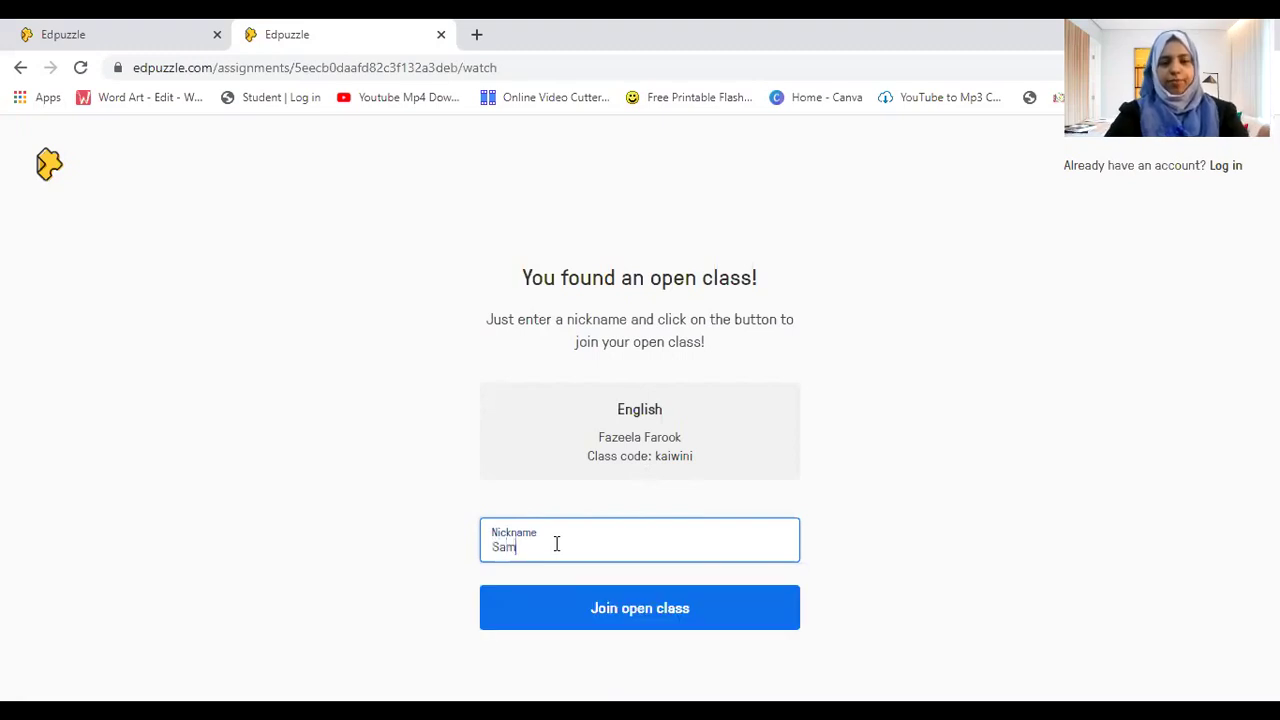
click(585, 607)
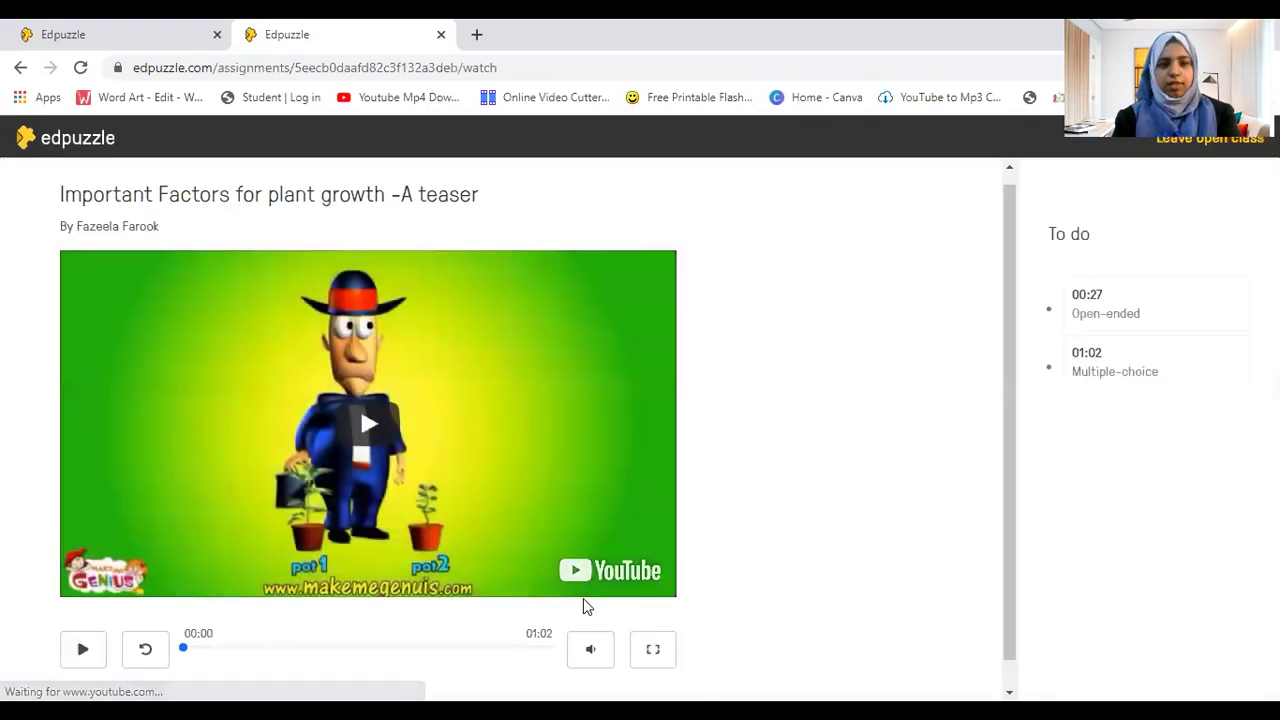
Play the plant growth video as a student, listening to both audio notes and continuing past each one.
click(85, 651)
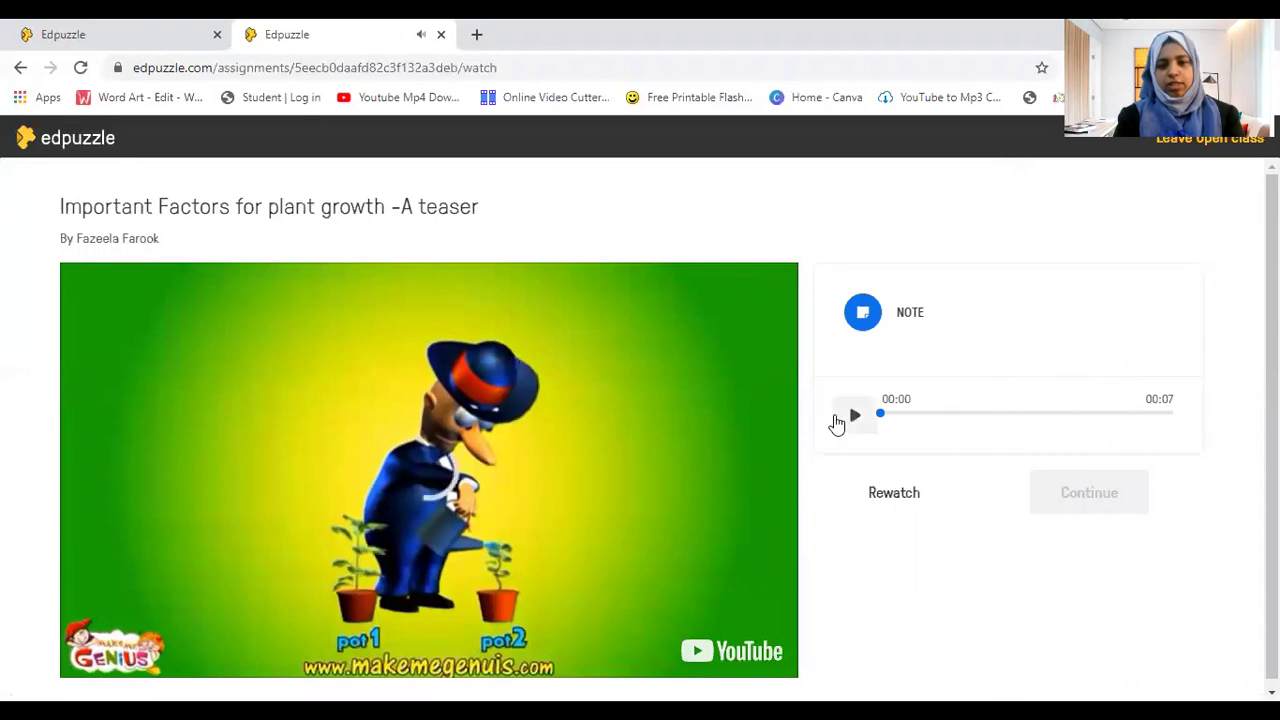
click(849, 420)
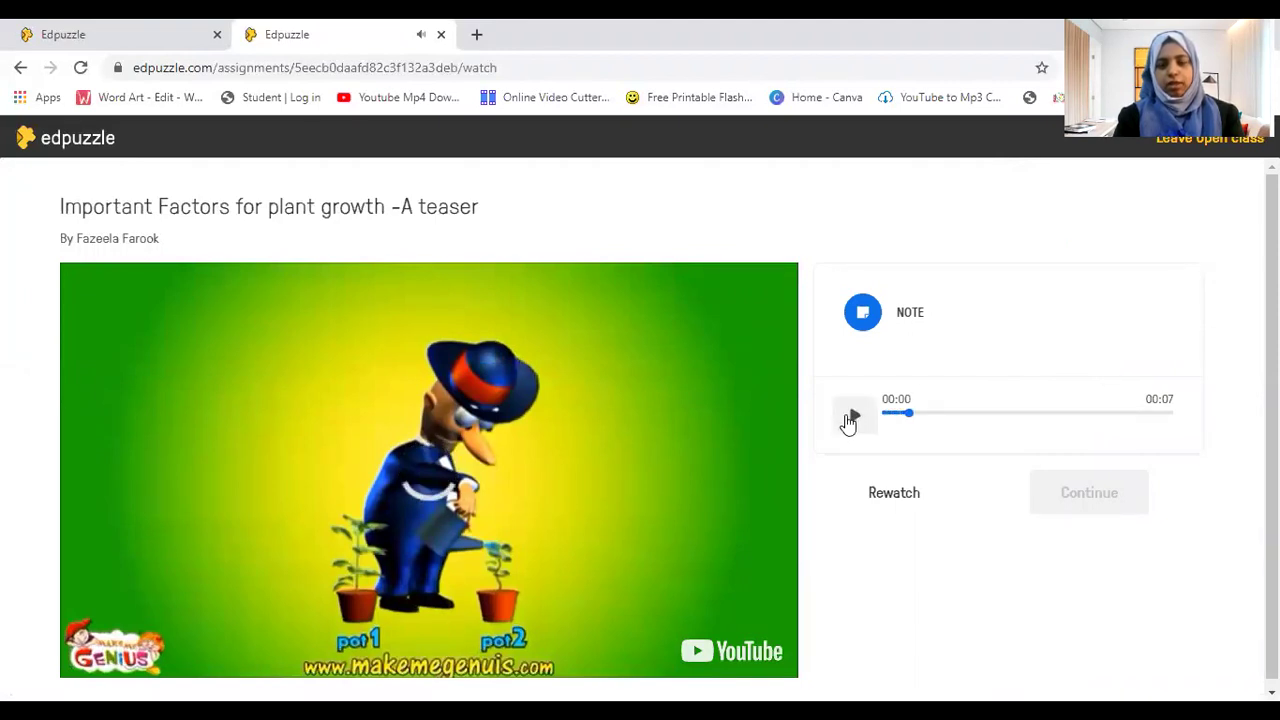
click(849, 420)
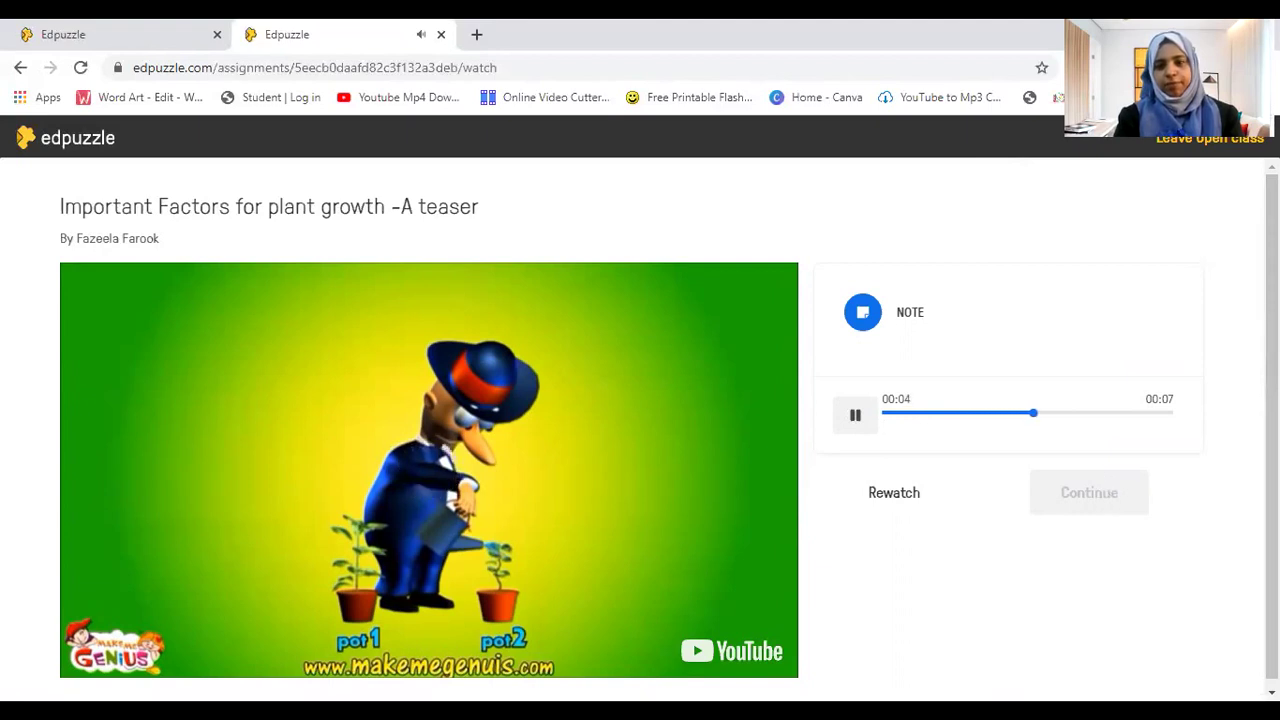
scroll(640, 430, down, 1)
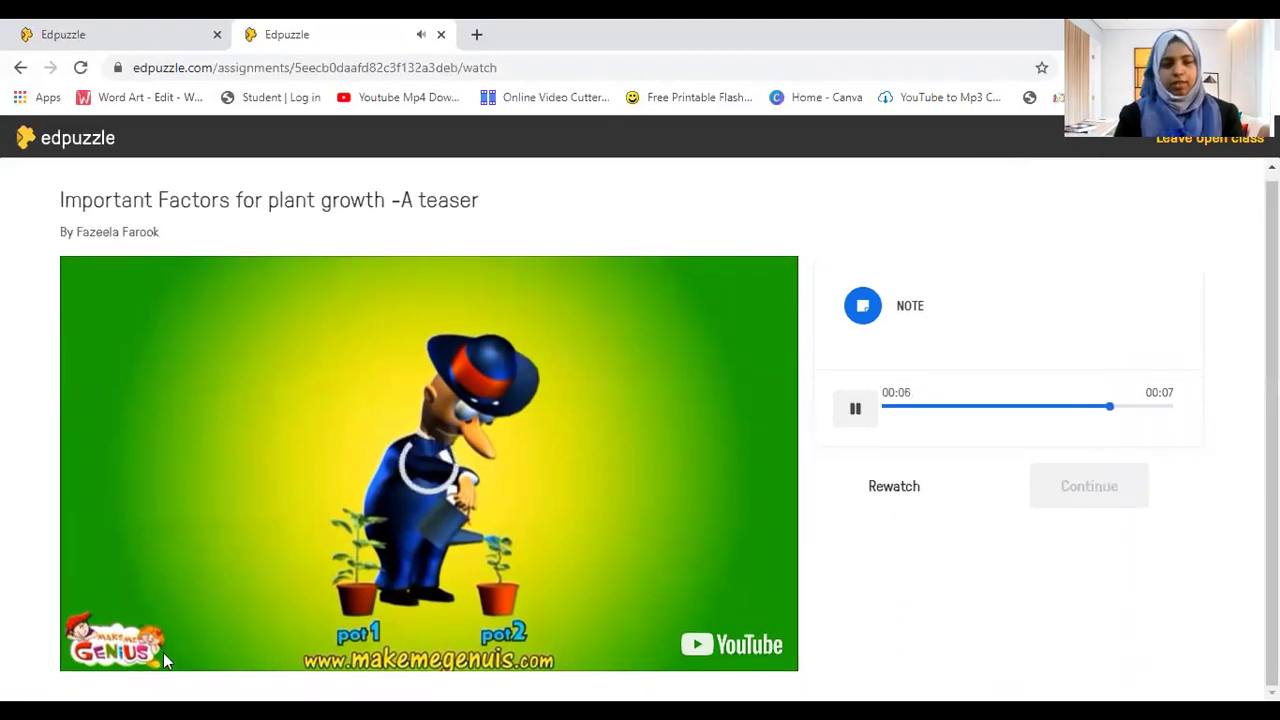
click(1066, 490)
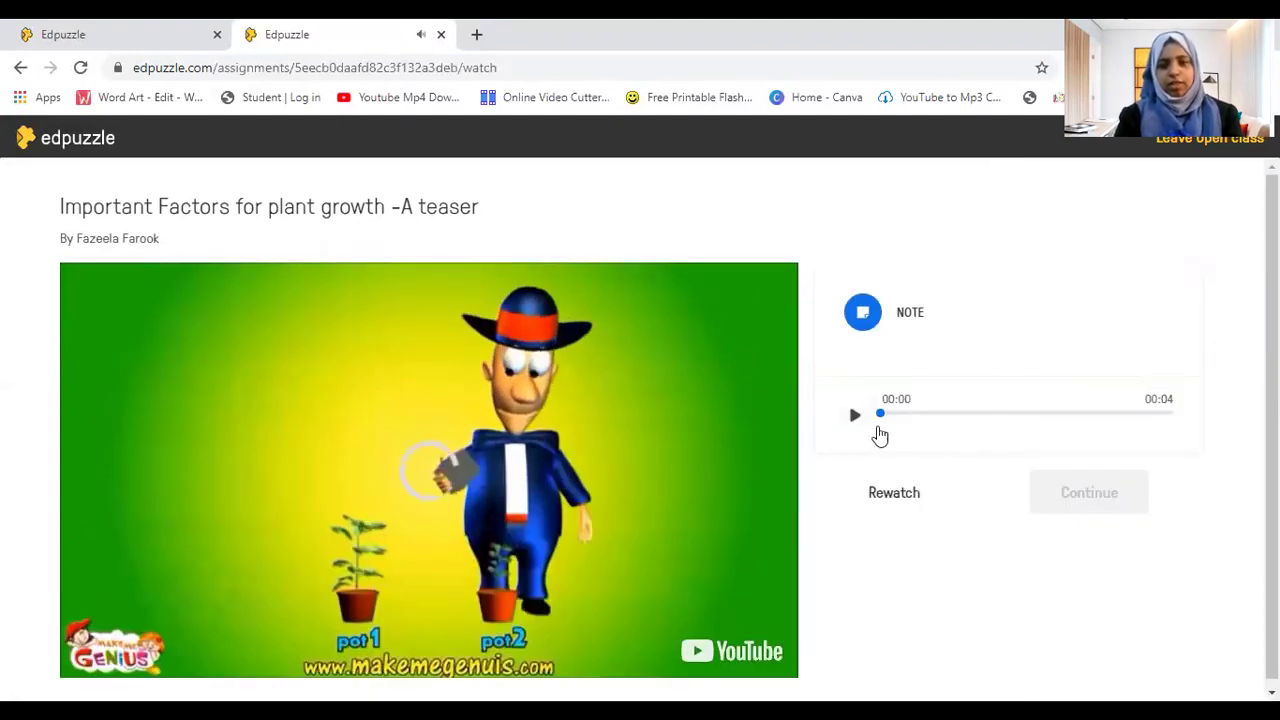
click(856, 418)
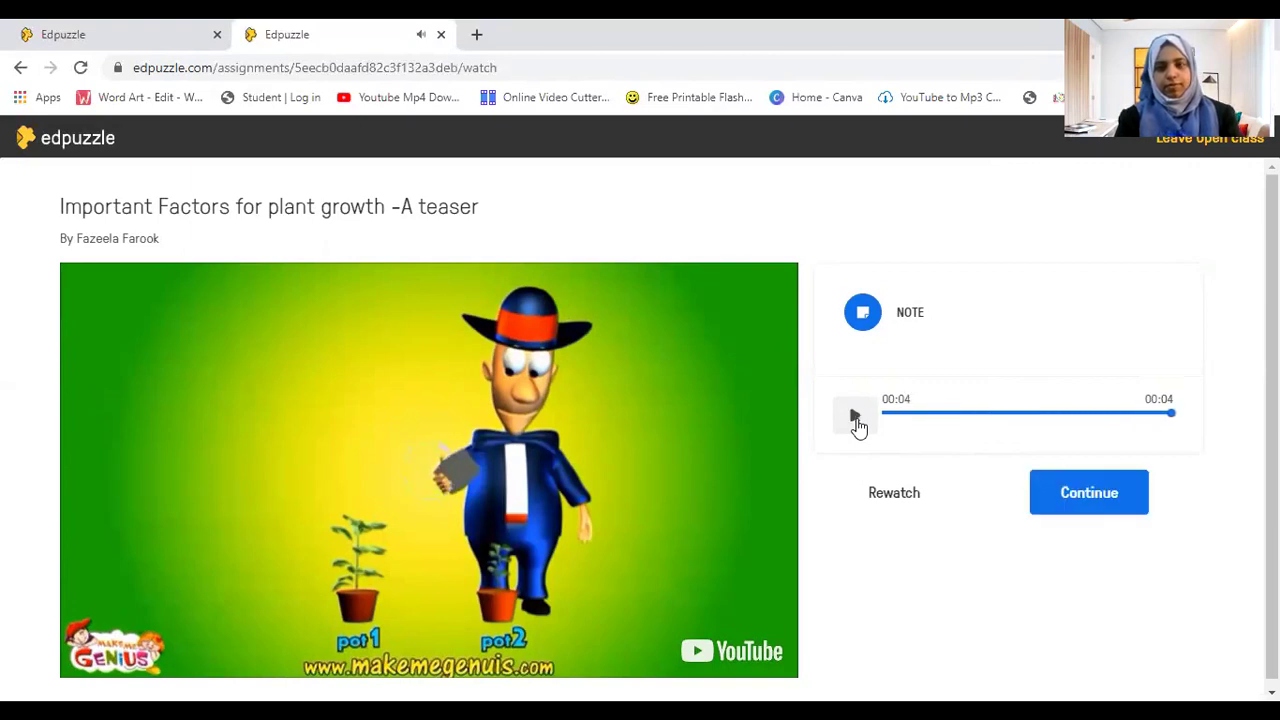
click(1111, 502)
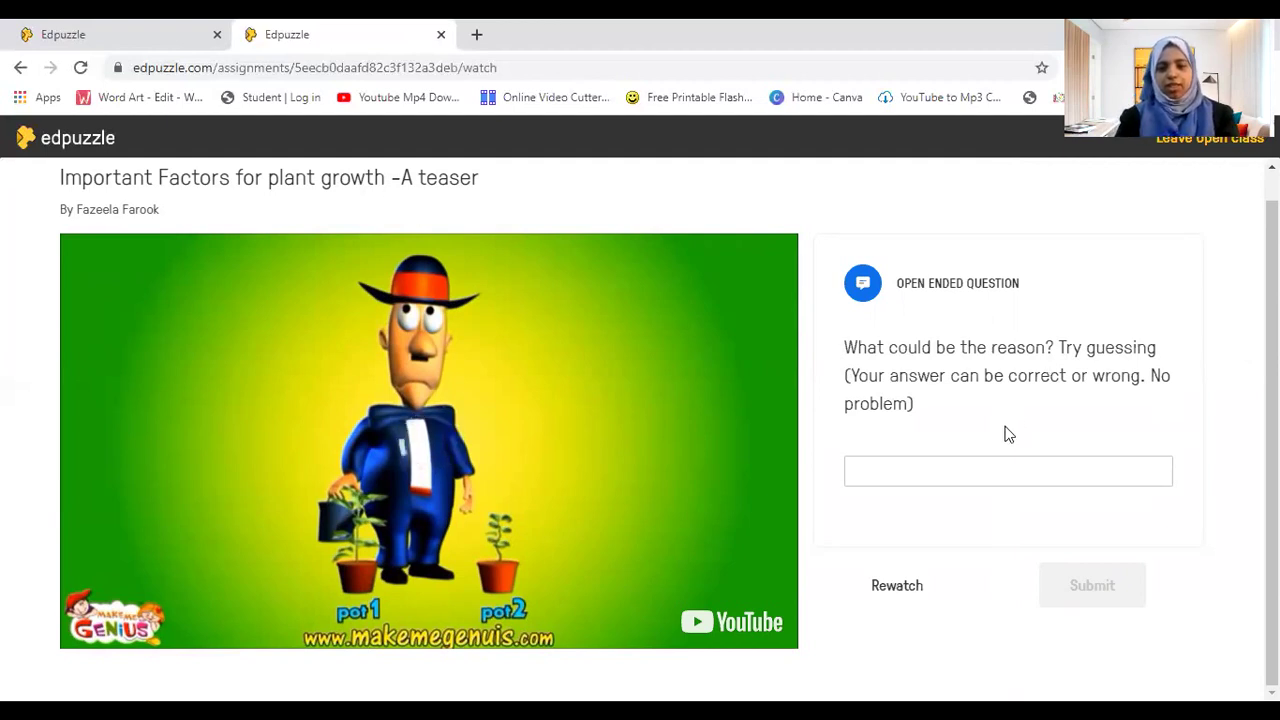
Submit "f" as the answer to the open-ended question, continue the video, and pause it before the multiple-choice question.
click(978, 472)
text(f)
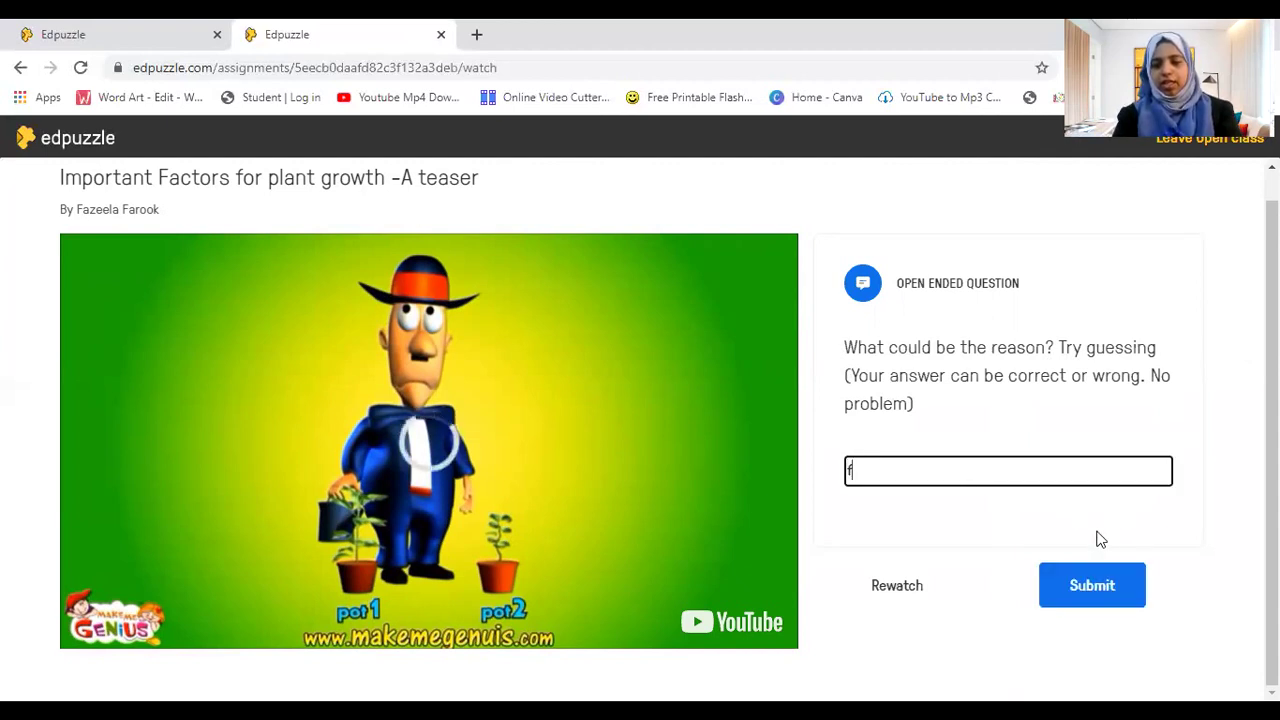
click(1117, 588)
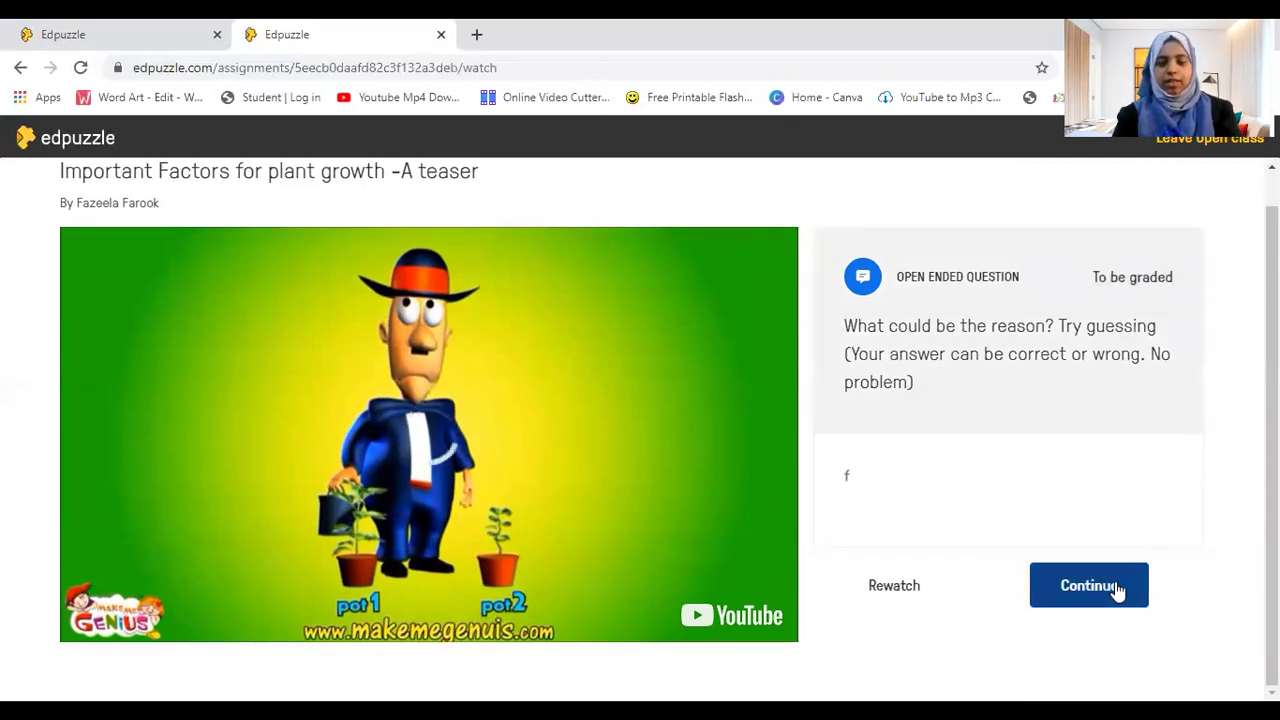
click(1117, 588)
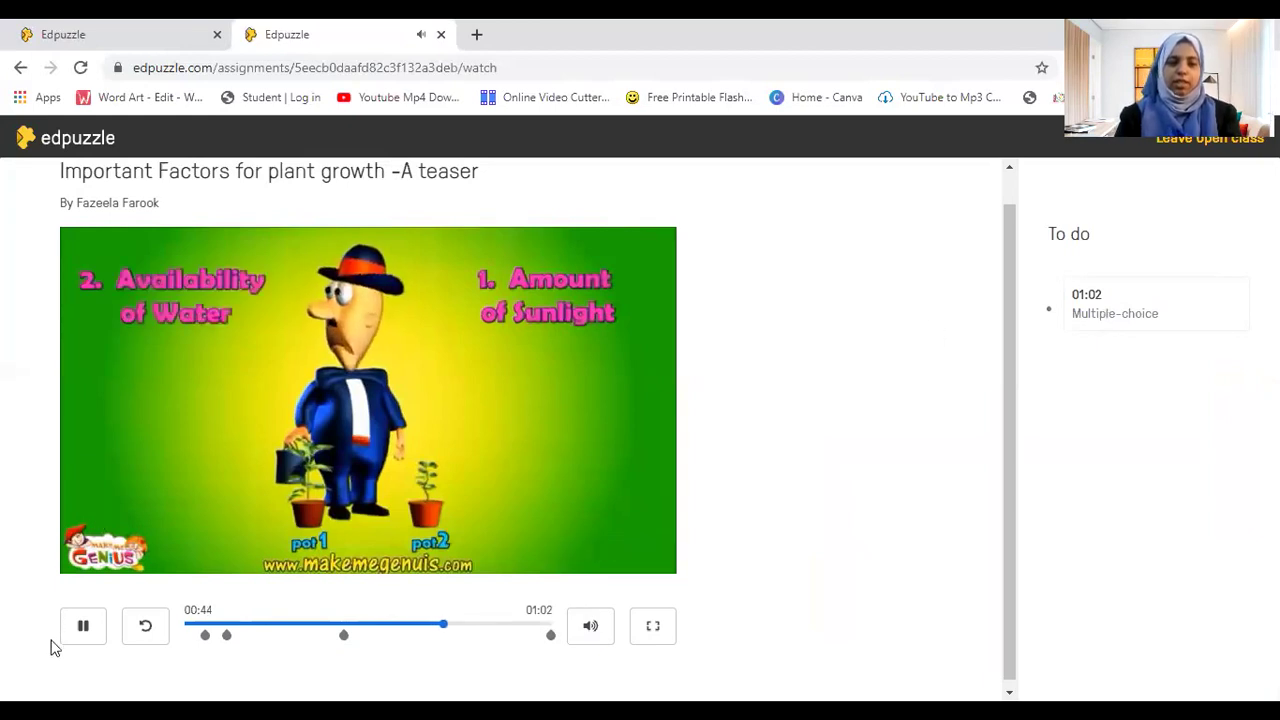
click(81, 628)
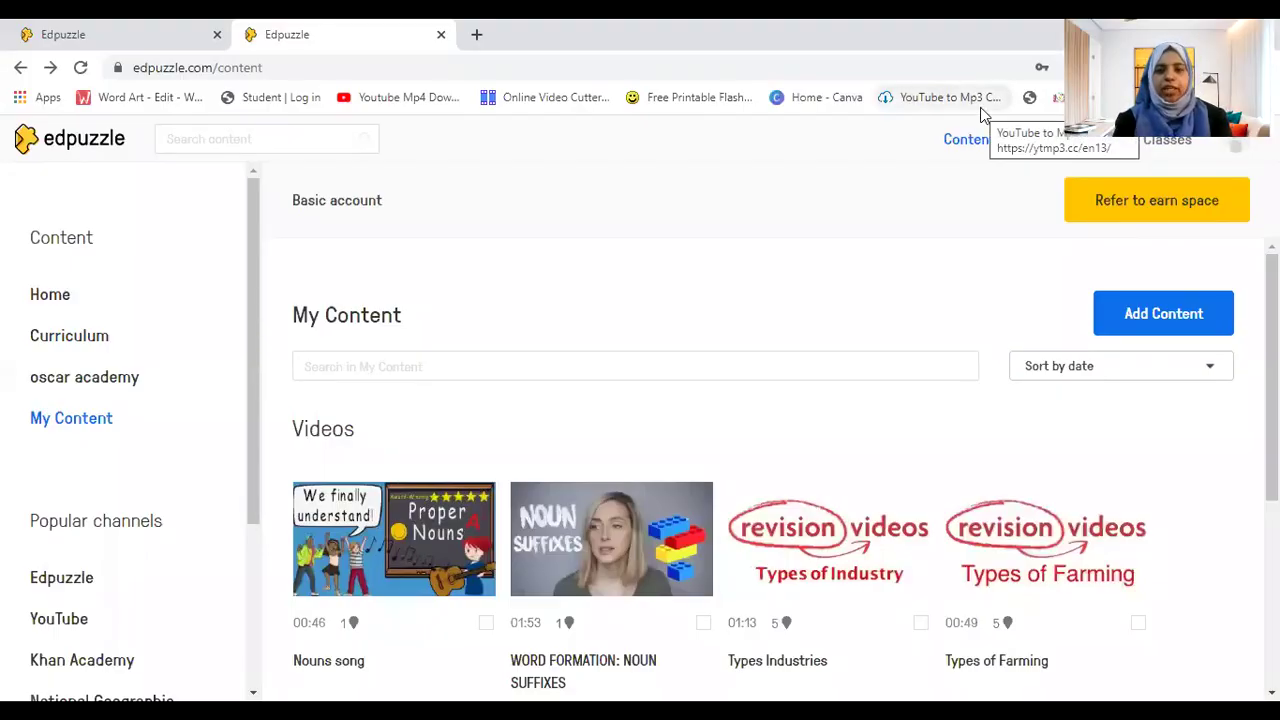
Open the plant growth assignment in the English class as teacher and show its answer waiting for a grade.
click(1160, 145)
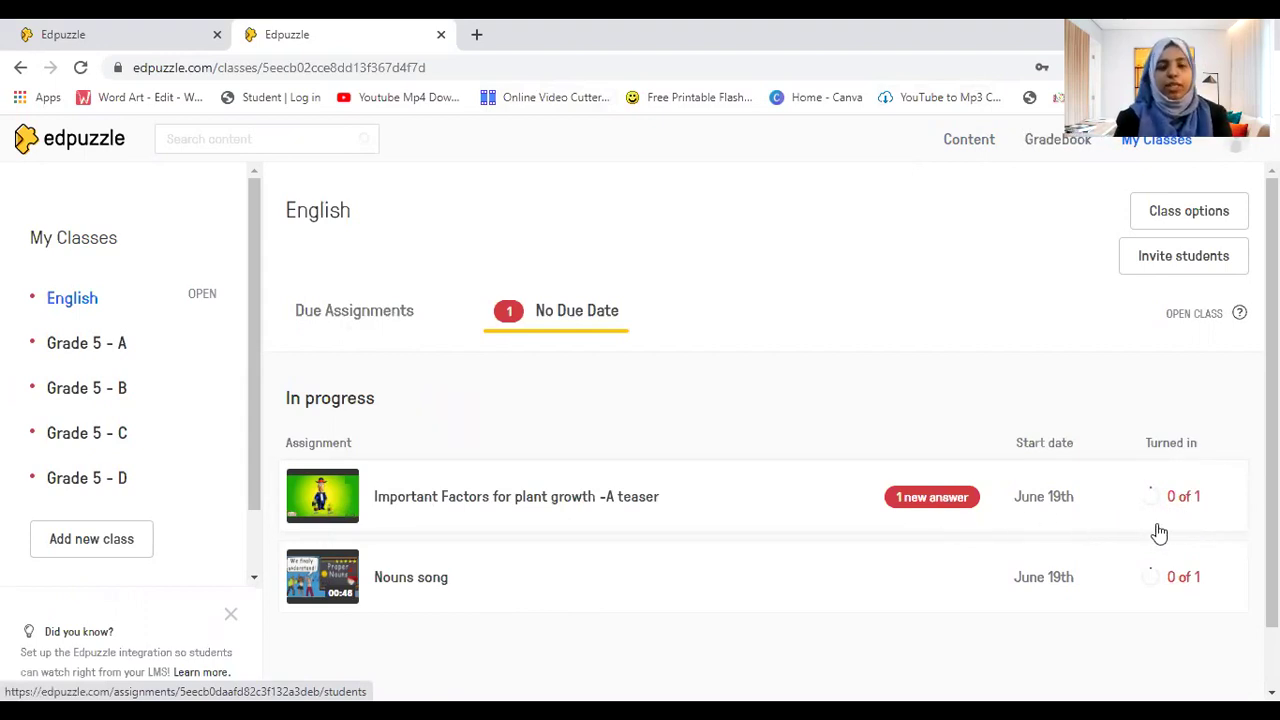
click(638, 500)
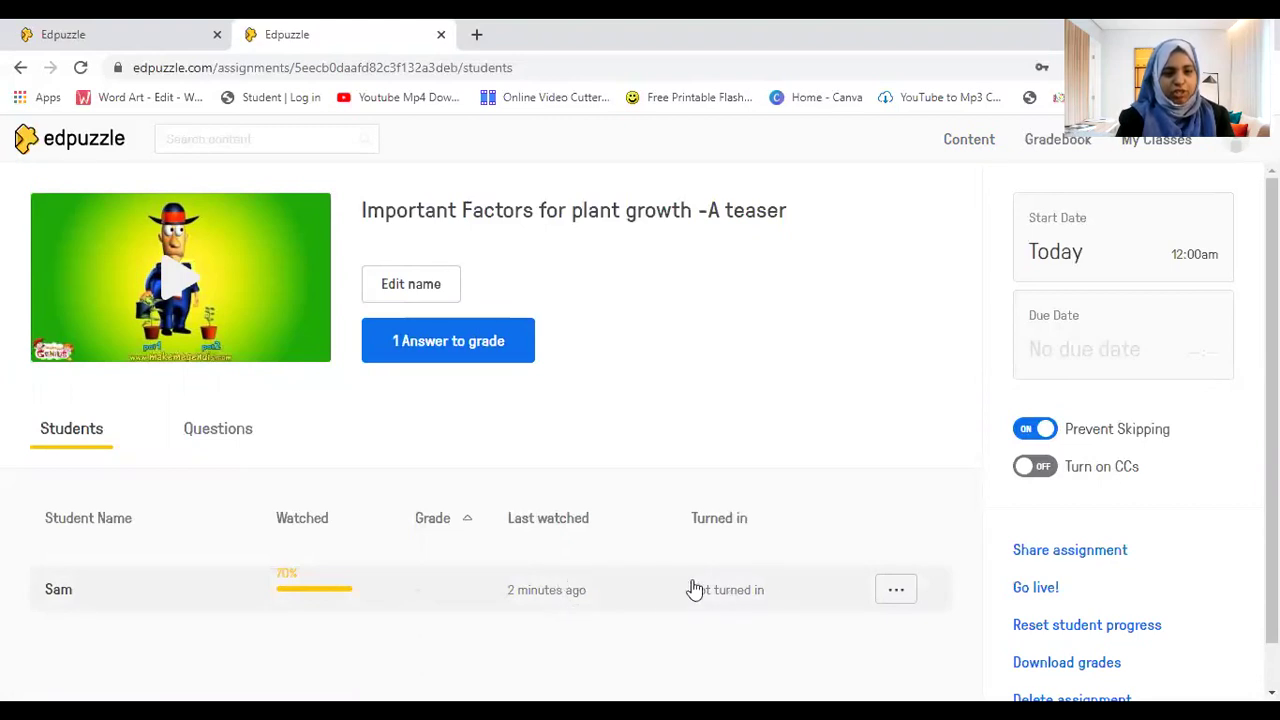
click(458, 352)
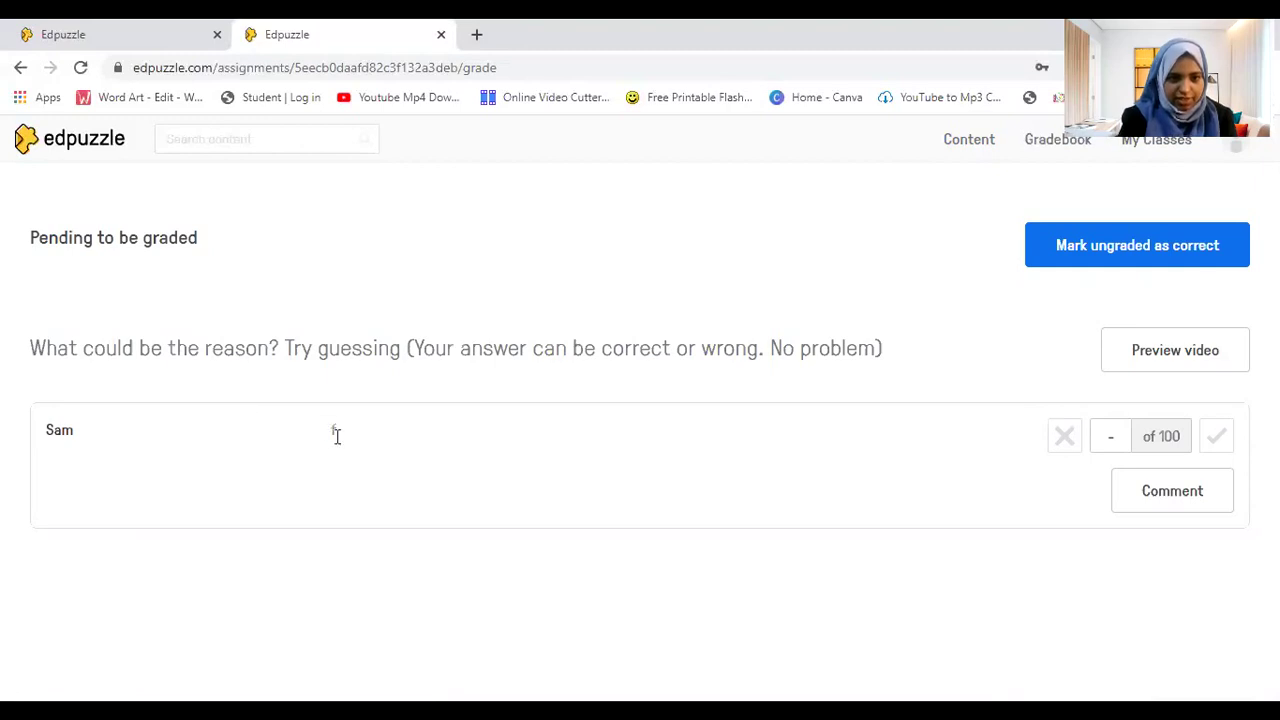
Add the comment "that was" to the student's open-ended answer and close the comments.
click(1175, 493)
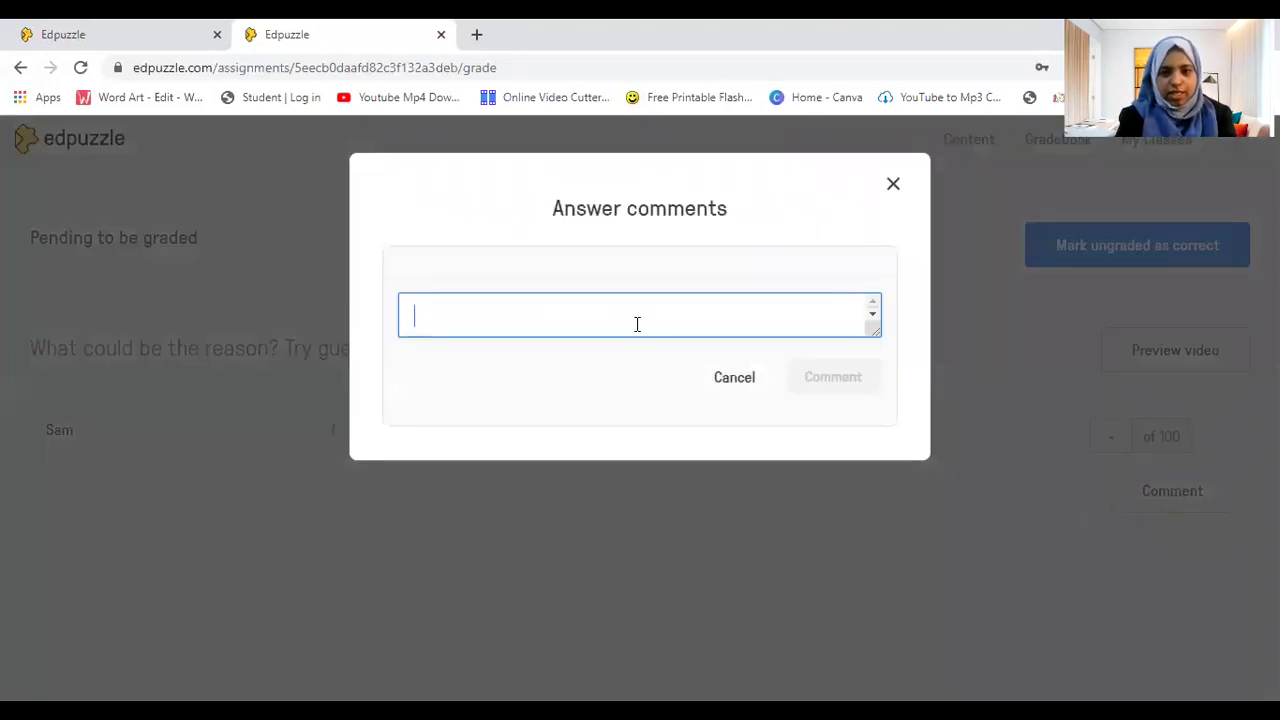
text(g)
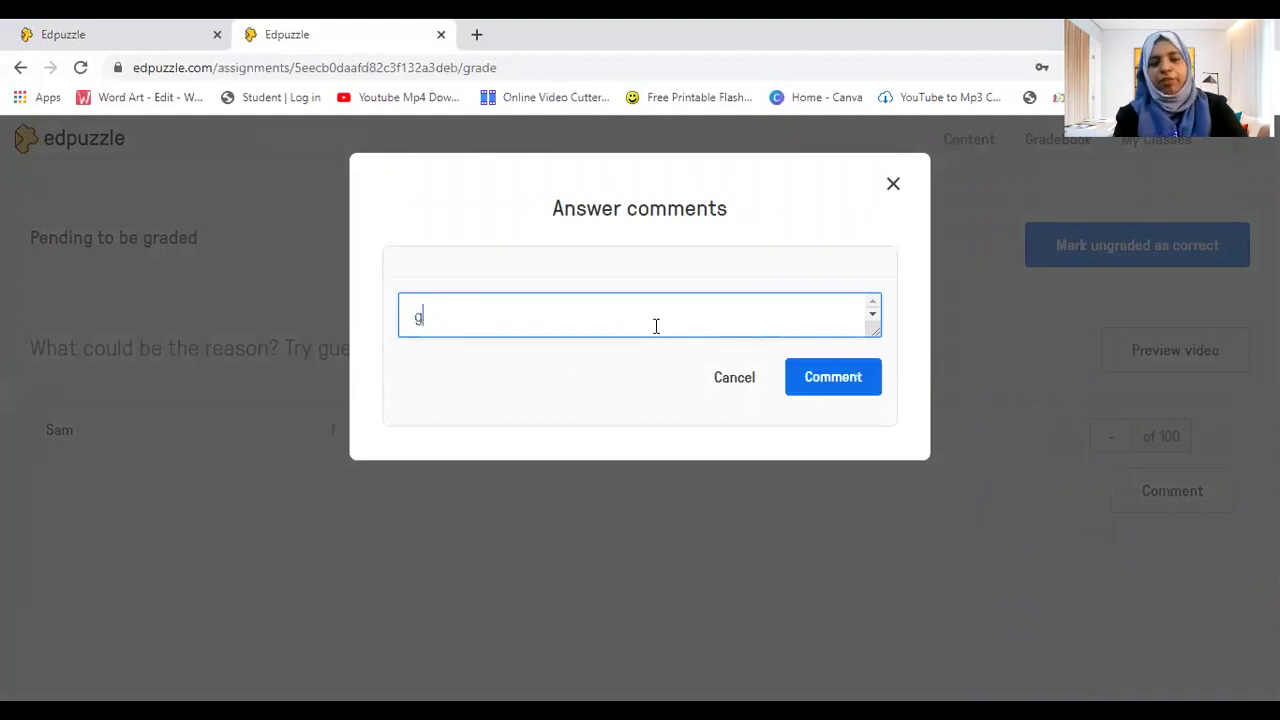
key(BackSpace)
text(that was)
click(843, 377)
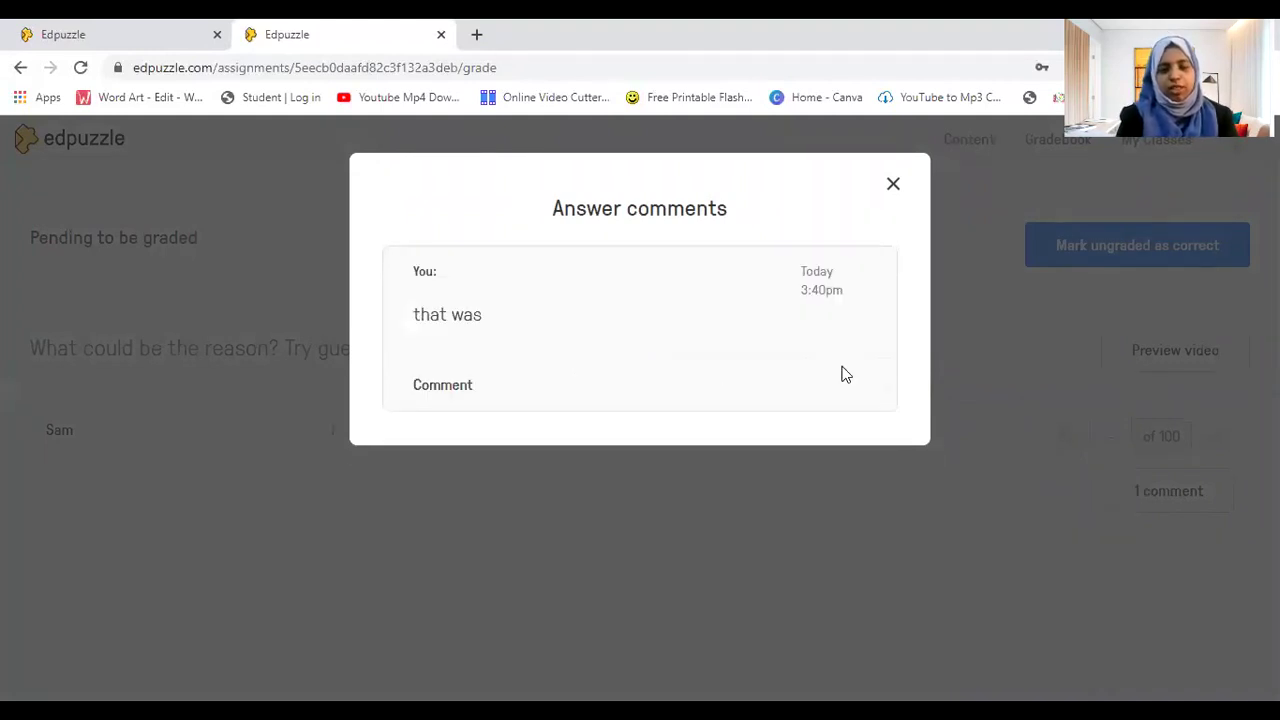
click(888, 186)
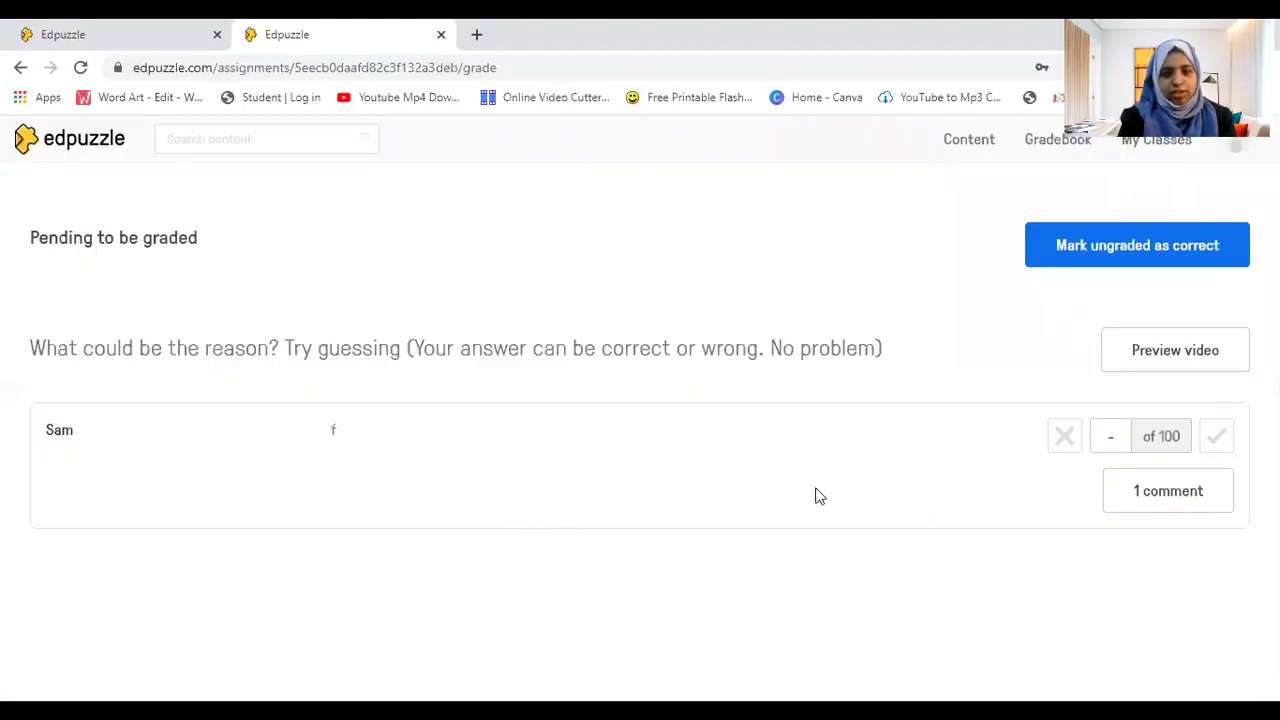
Grade the student's open-ended answer 100 of 100 and mark it as correct.
click(1114, 436)
text(100)
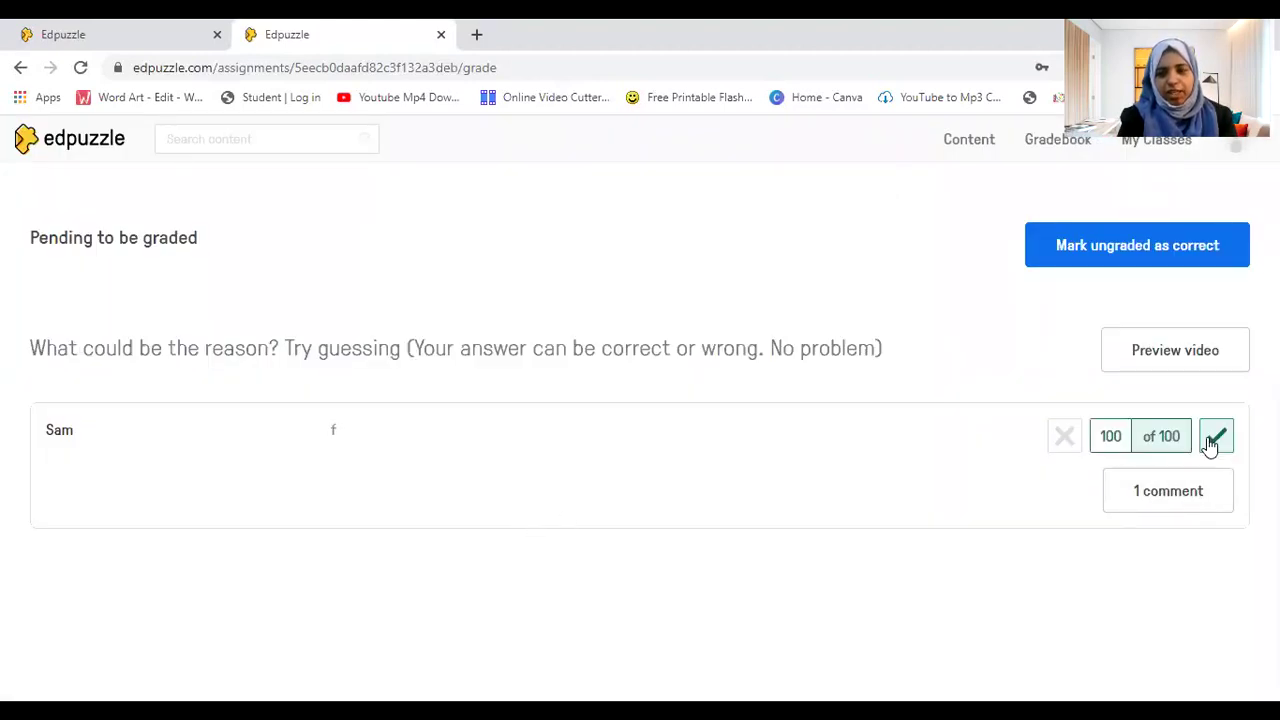
click(1215, 437)
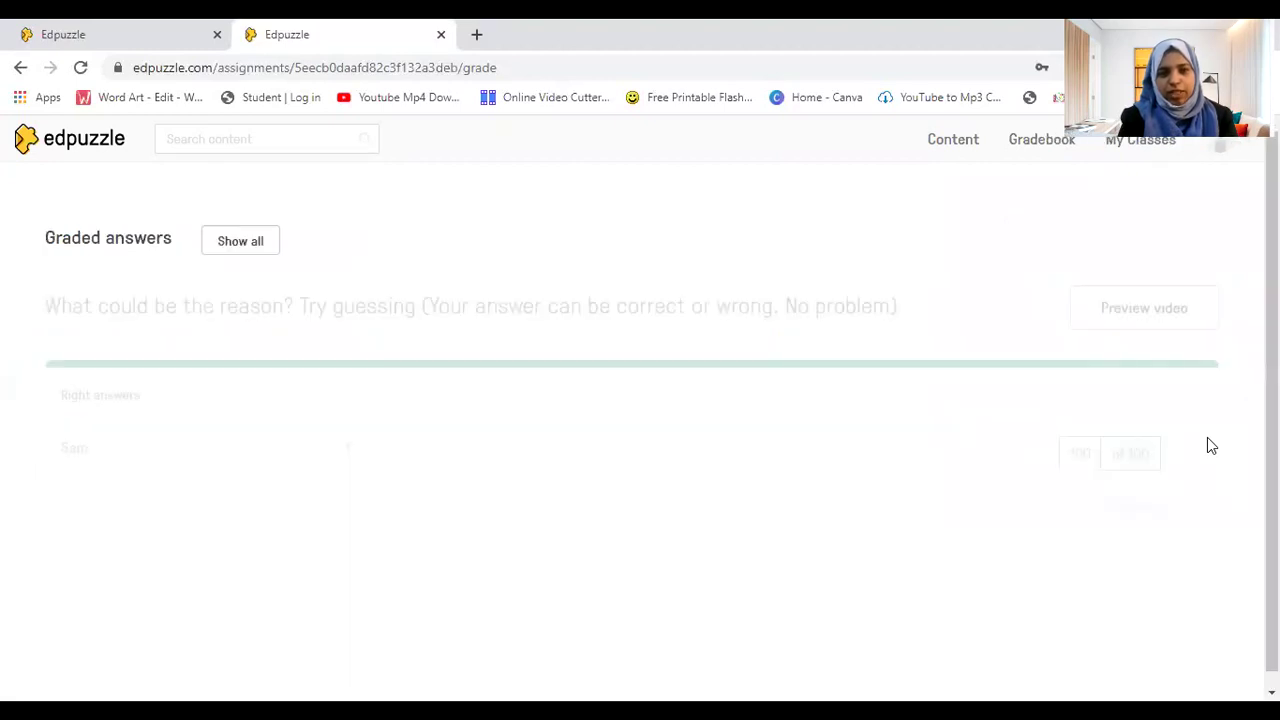